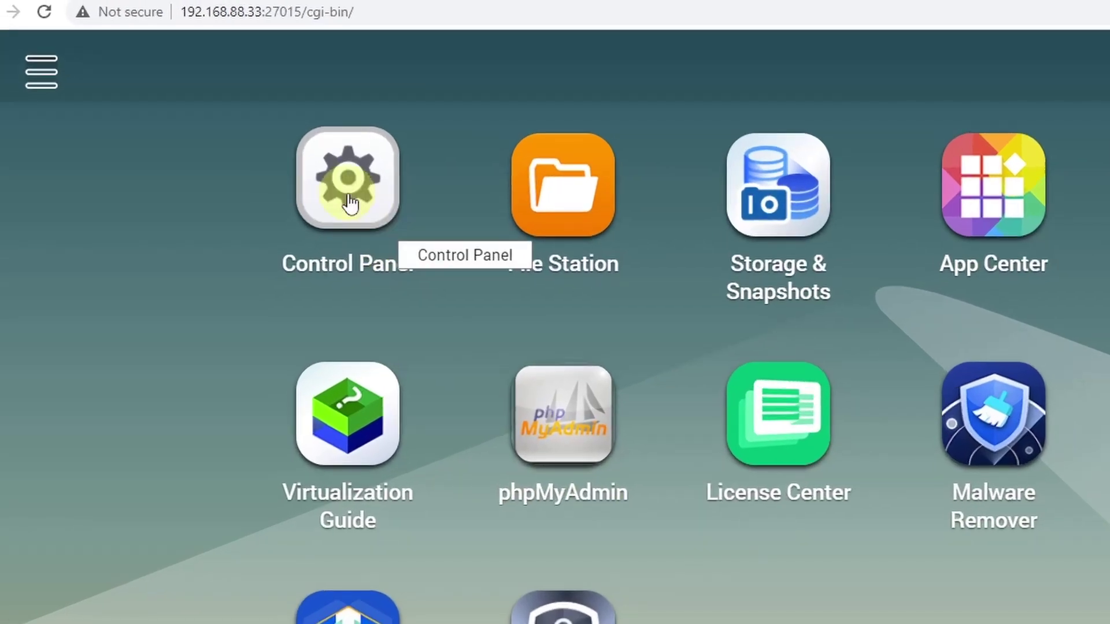
Step: From Control Panel's Shared Folders, choose Create > Shared Folder to start the three-step wizard on DataVol1
{"action": "left_click", "coordinate": [350, 202]}
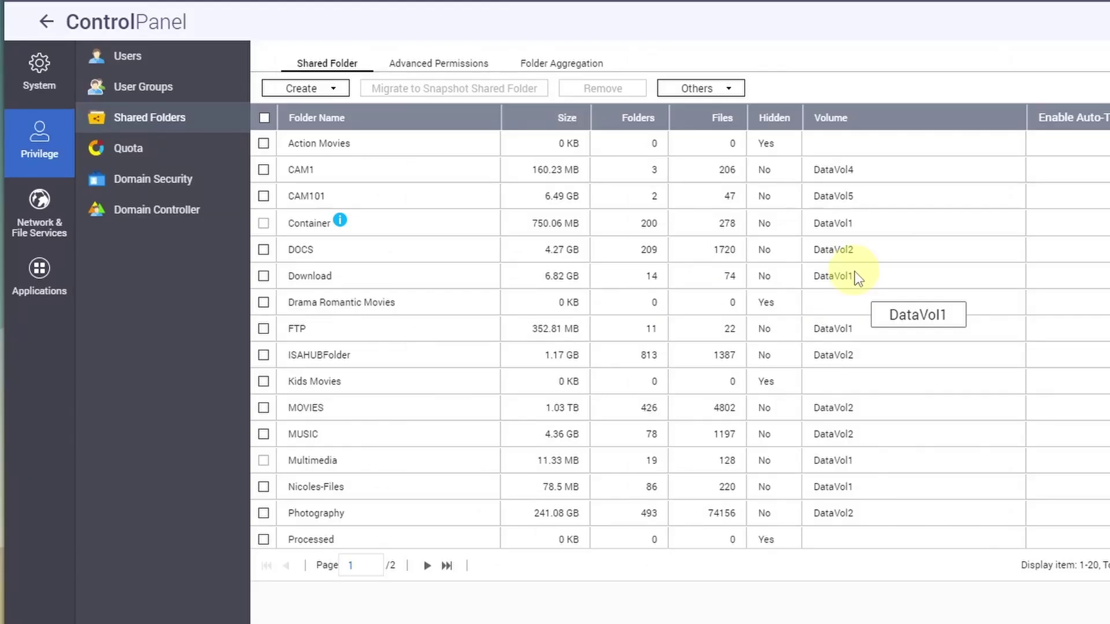
{"action": "scroll", "coordinate": [923, 252], "scroll_direction": "down", "scroll_amount": 2}
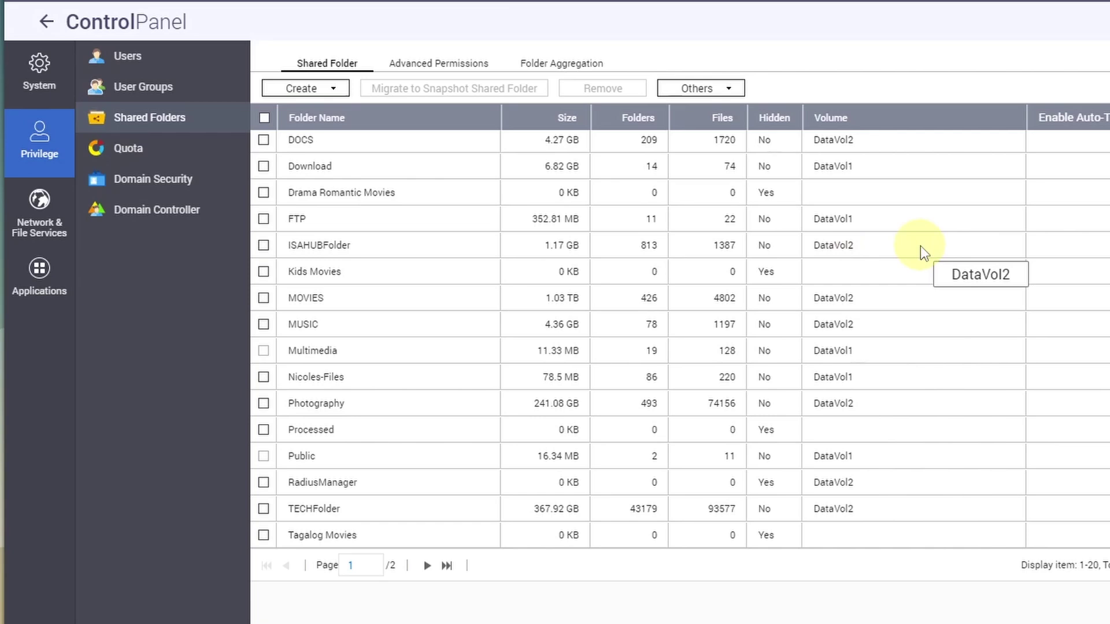
{"action": "scroll", "coordinate": [345, 155], "scroll_direction": "up", "scroll_amount": 2}
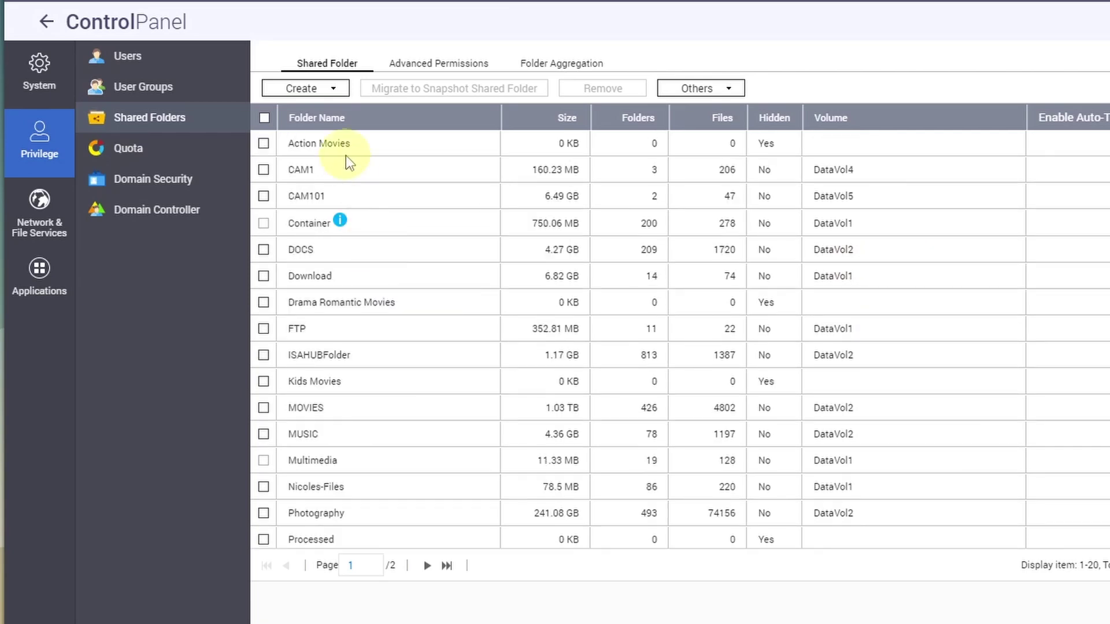
{"action": "left_click", "coordinate": [312, 91]}
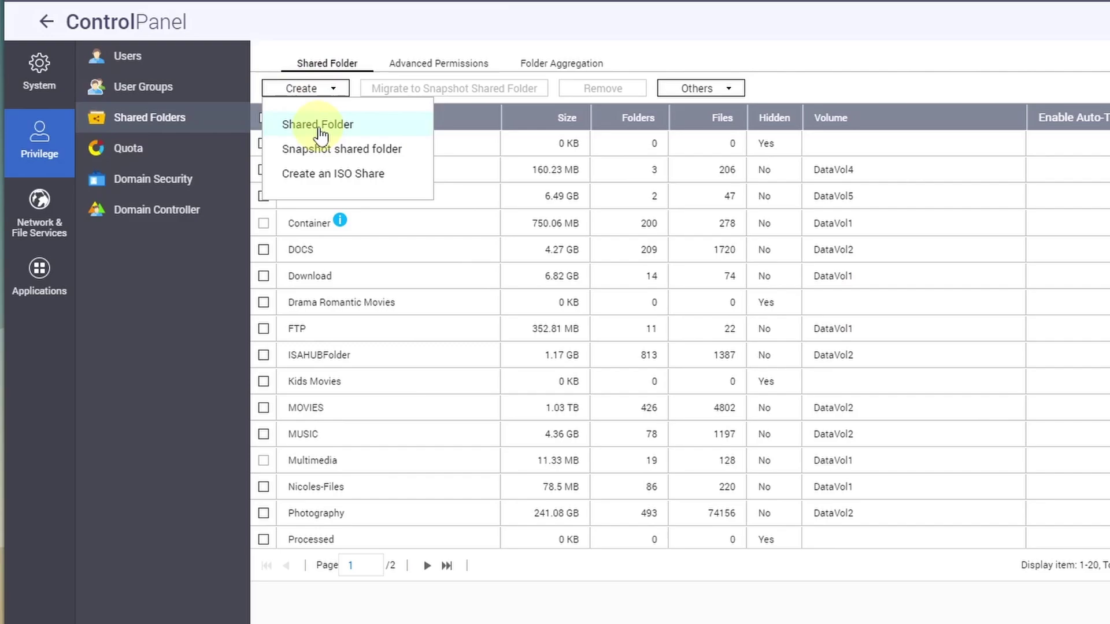
{"action": "left_click", "coordinate": [321, 132]}
Step: Name the new share 'HR Department', keep it on DataVol1, and leave encryption off
{"action": "left_click", "coordinate": [717, 173]}
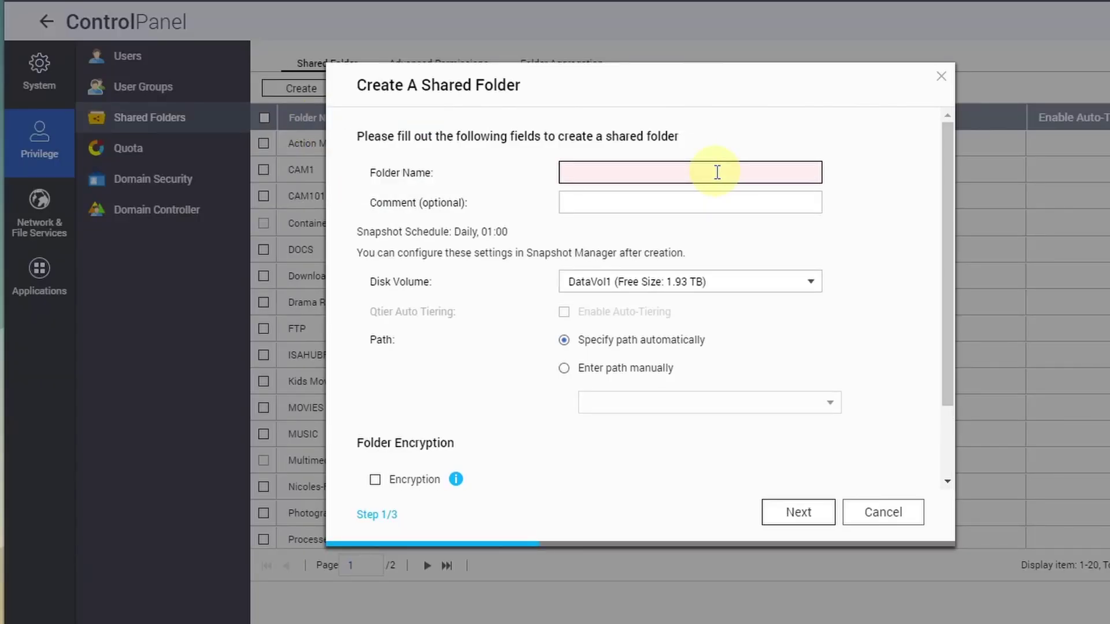
{"action": "type", "text": "HR De"}
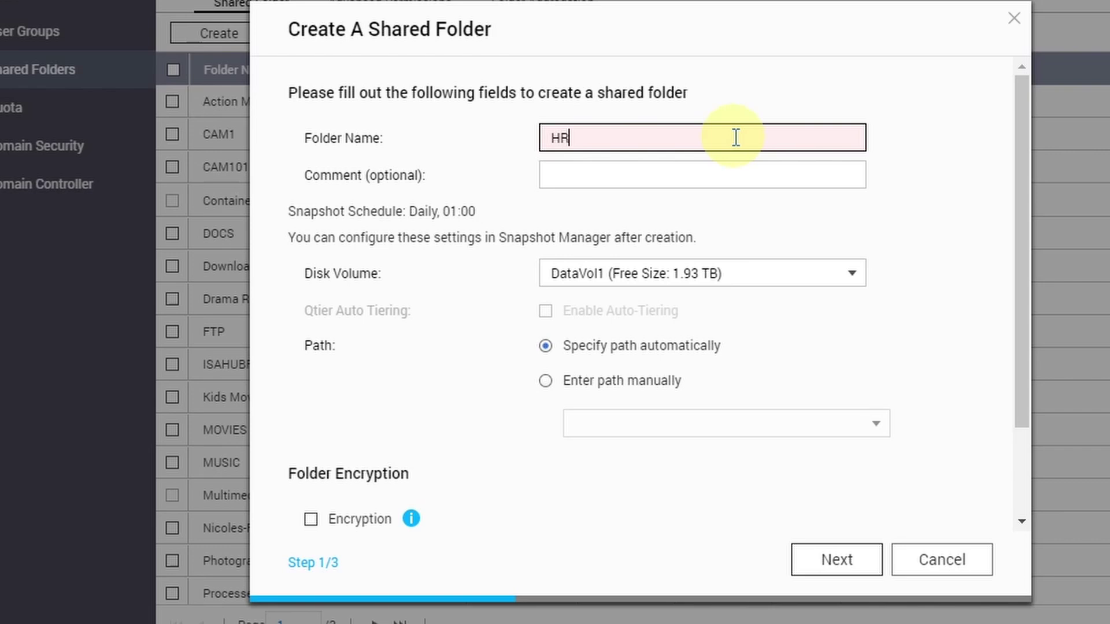
{"action": "type", "text": "partment"}
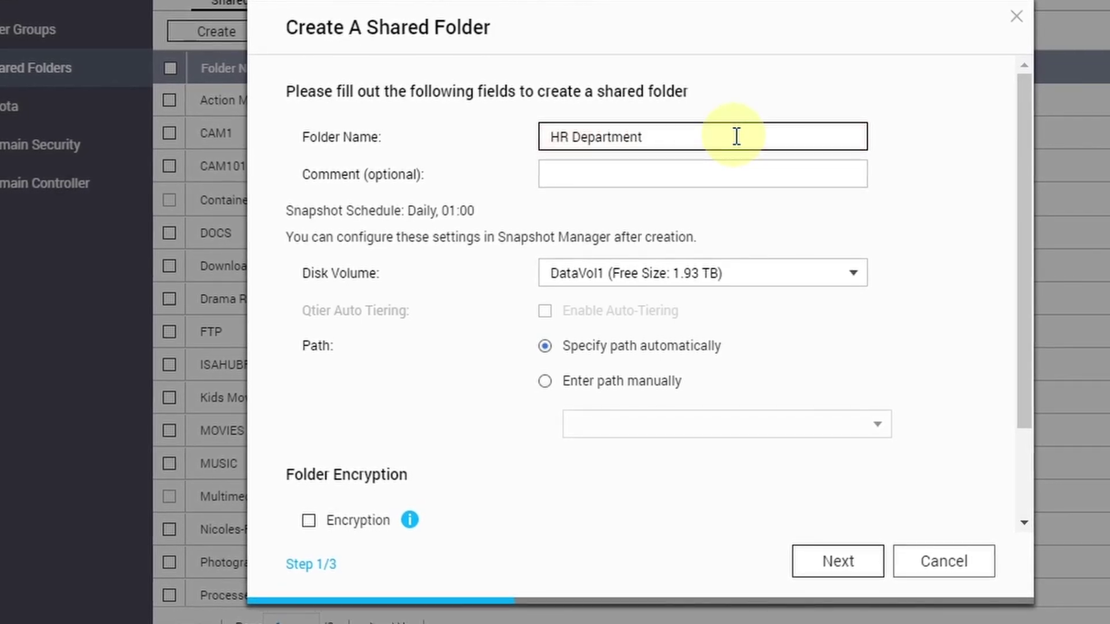
{"action": "left_click", "coordinate": [571, 276]}
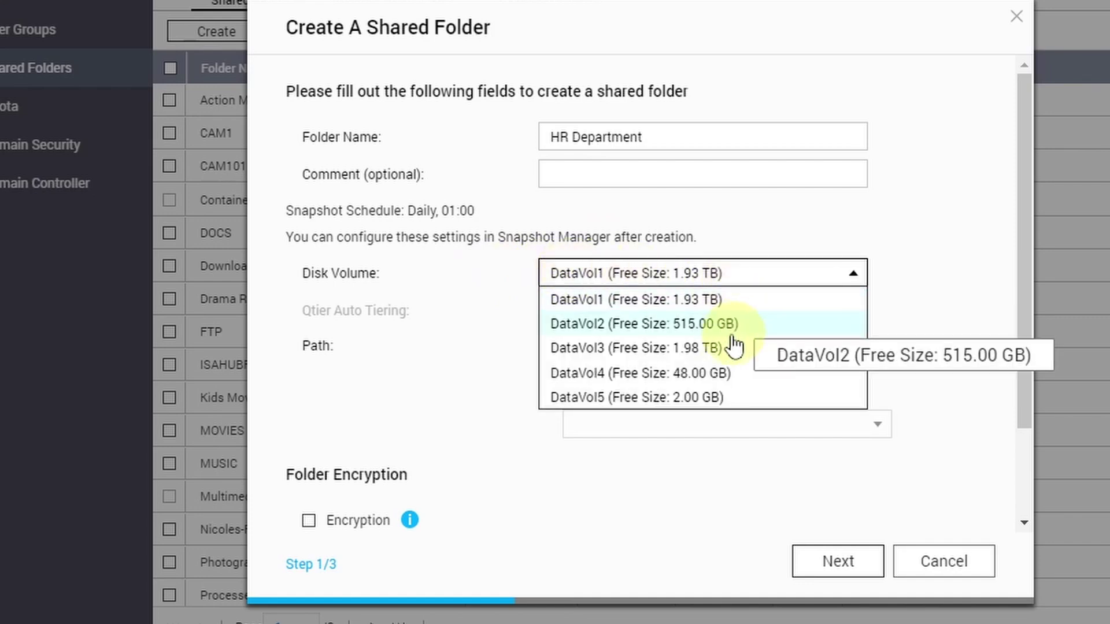
{"action": "left_click", "coordinate": [610, 301]}
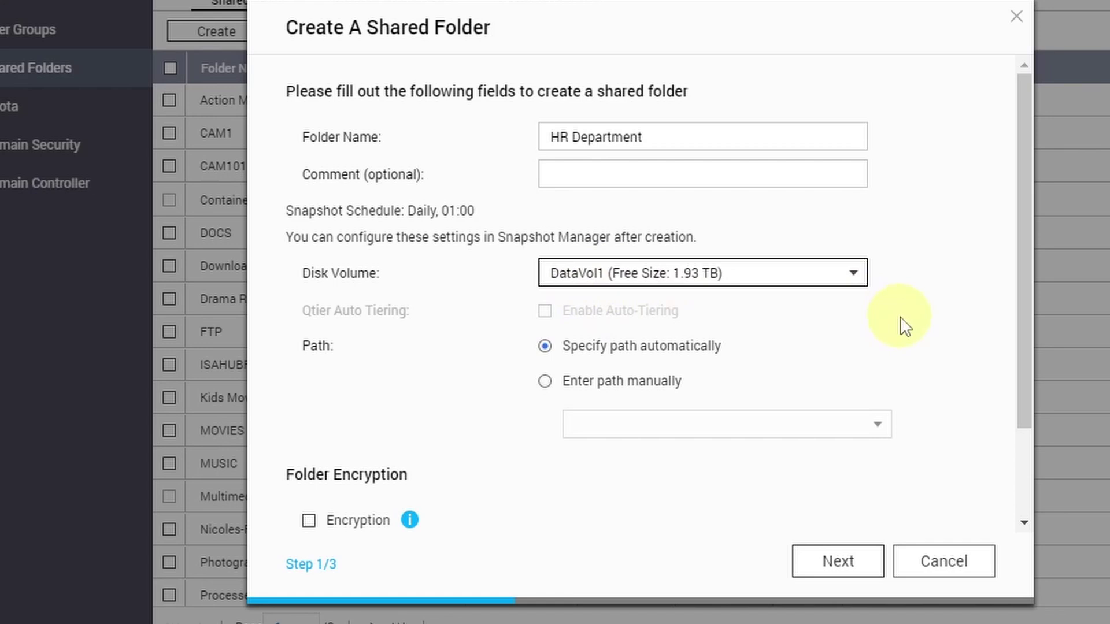
{"action": "scroll", "coordinate": [867, 329], "scroll_direction": "down", "scroll_amount": 3}
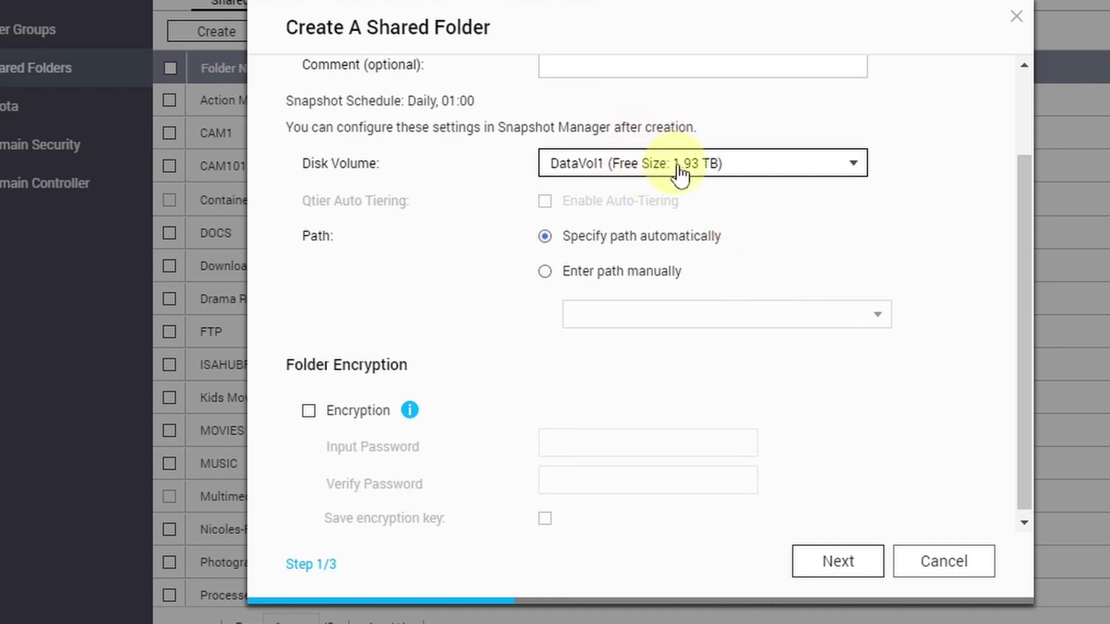
{"action": "scroll", "coordinate": [300, 369], "scroll_direction": "down", "scroll_amount": 1}
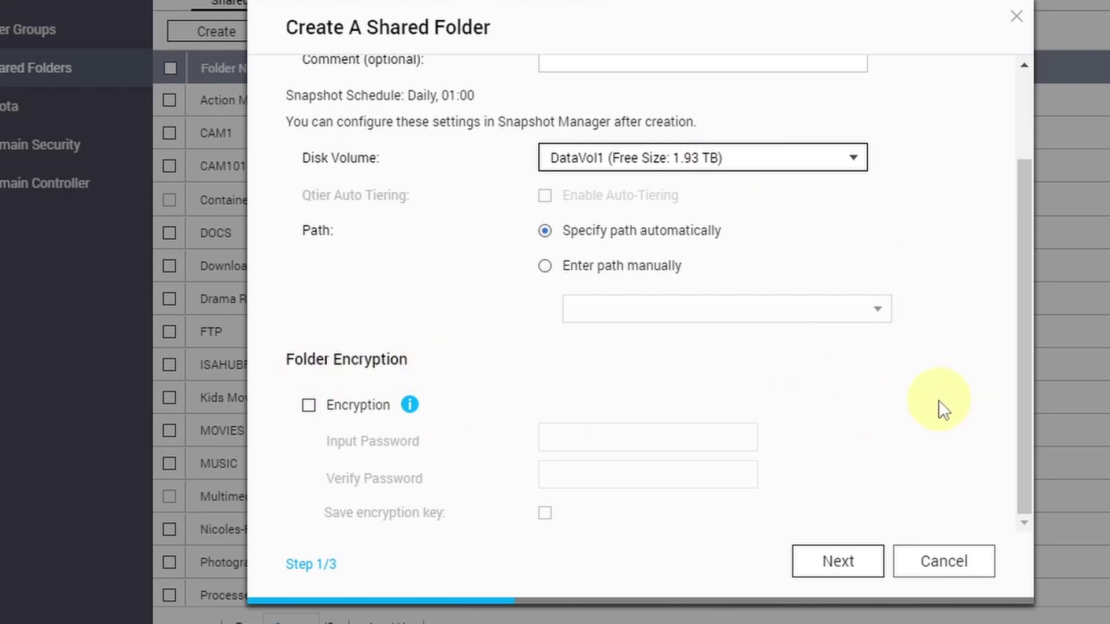
Step: On the user privileges step, grant the fifth listed user Read/Write, then proceed to Properties
{"action": "left_click", "coordinate": [840, 563]}
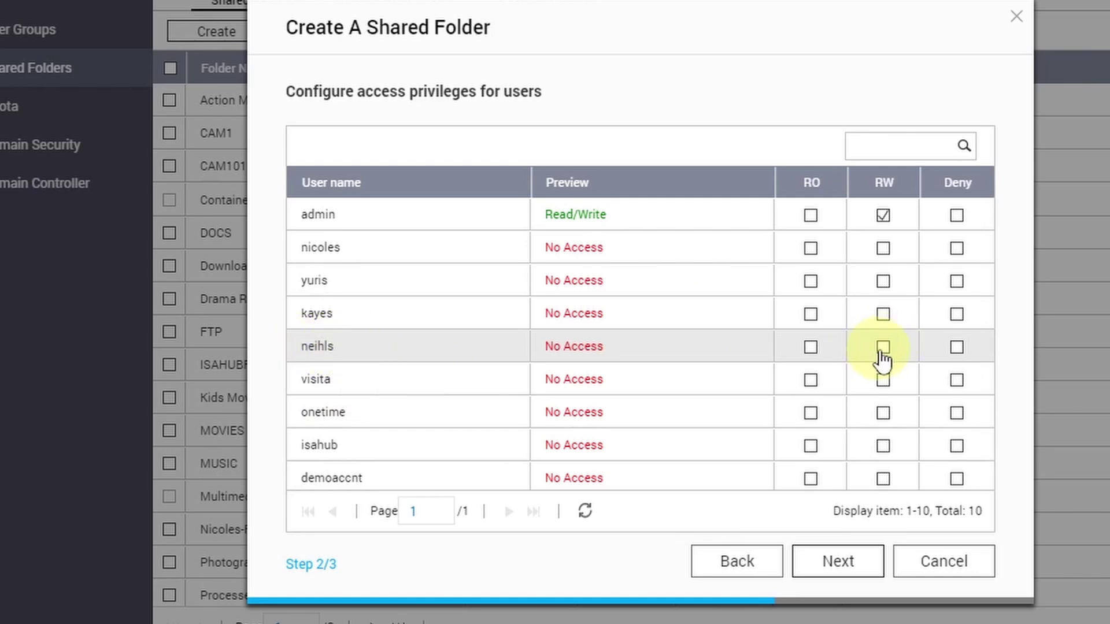
{"action": "left_click", "coordinate": [850, 354]}
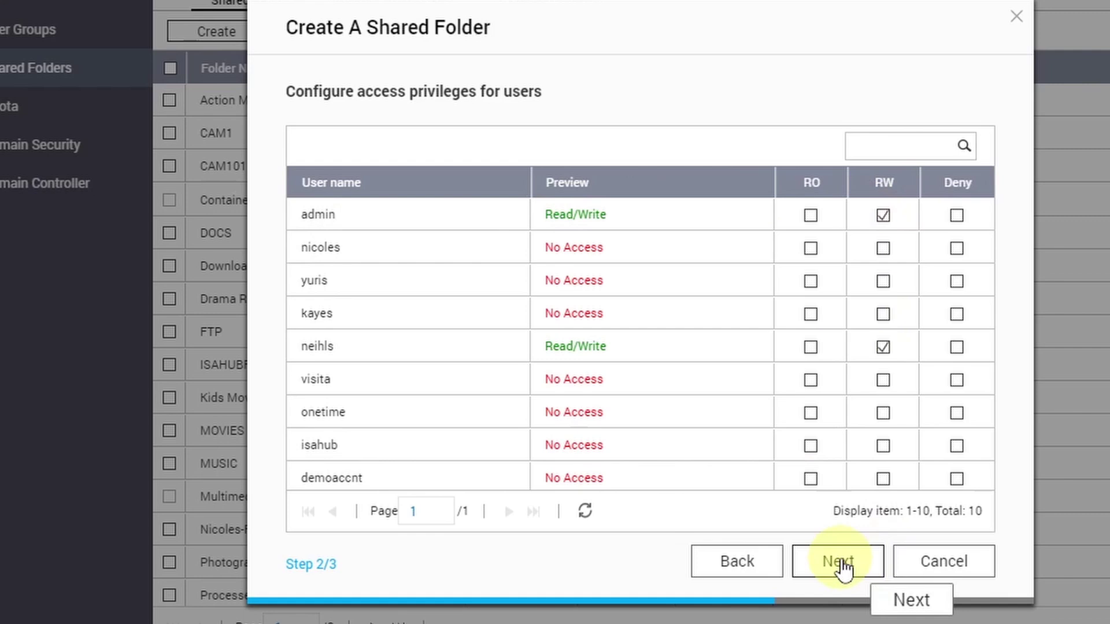
{"action": "left_click", "coordinate": [841, 563]}
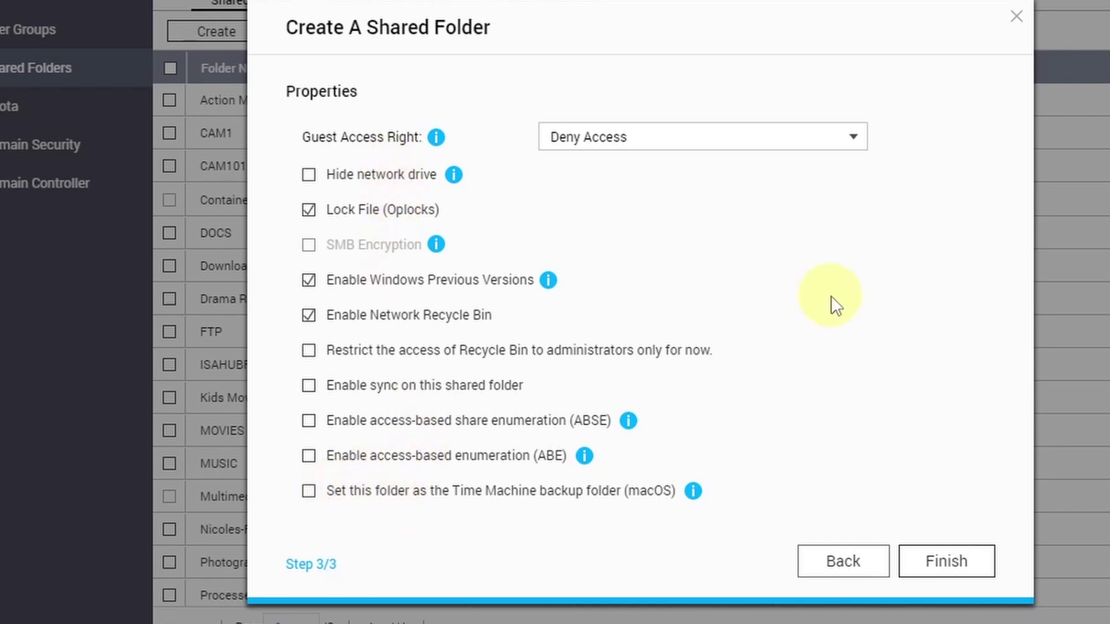
Step: Finish the wizard and acknowledge the content source folder notice
{"action": "left_click", "coordinate": [942, 562]}
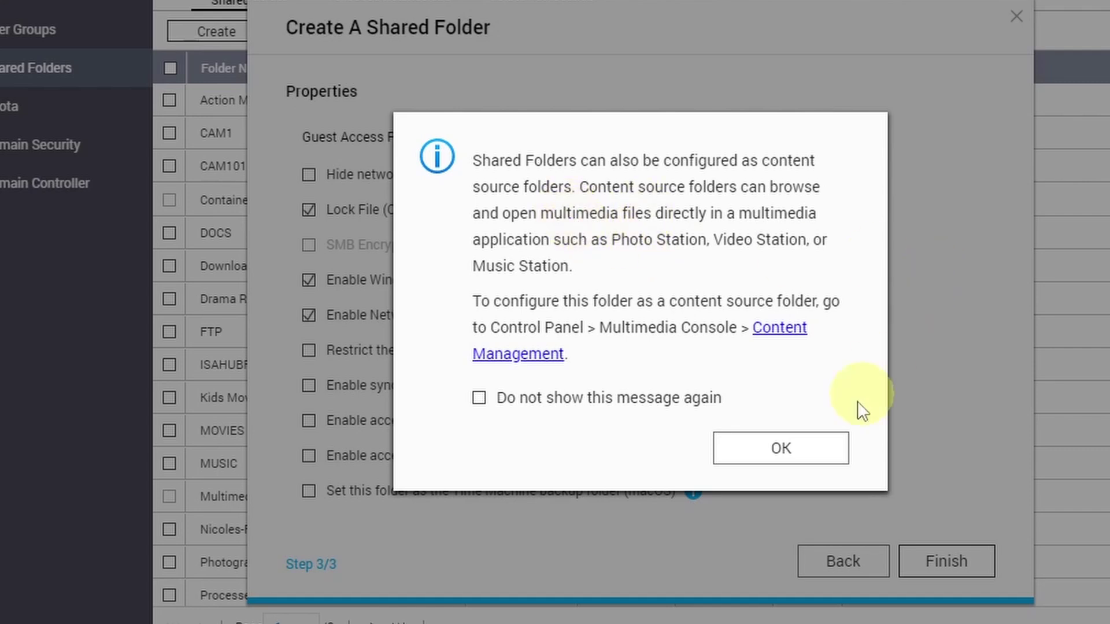
{"action": "left_click", "coordinate": [784, 450]}
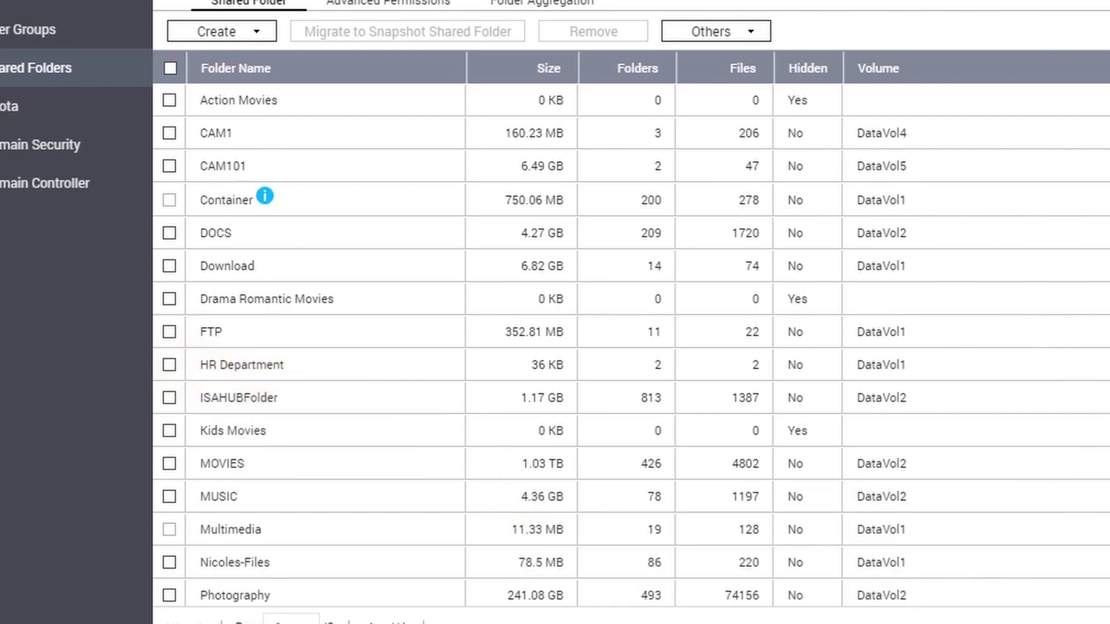
Step: Select the HR Department row and open its Edit Shared Folder Permission dialog
{"action": "left_click", "coordinate": [169, 366]}
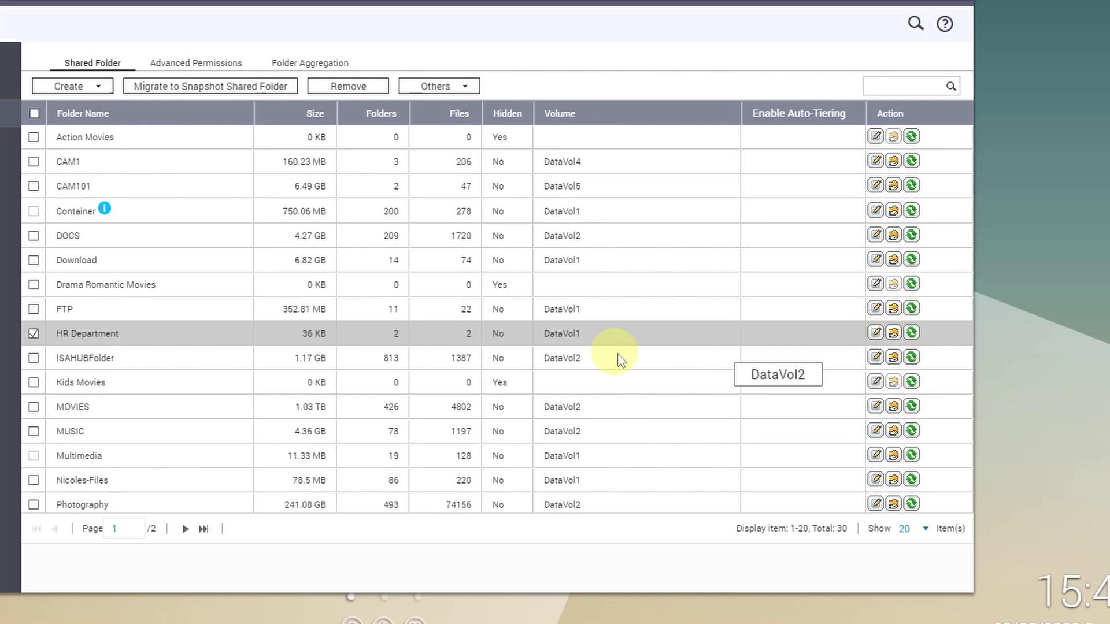
{"action": "left_click", "coordinate": [895, 337]}
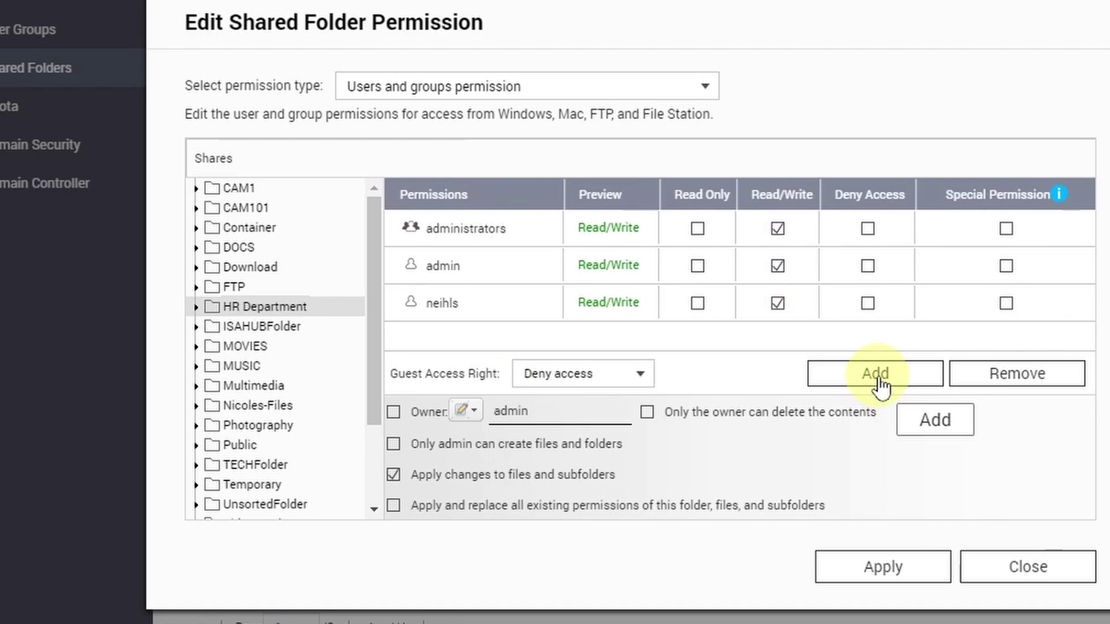
Step: Try giving the first user and the family group Read/Write, then cancel and close without saving
{"action": "left_click", "coordinate": [878, 377]}
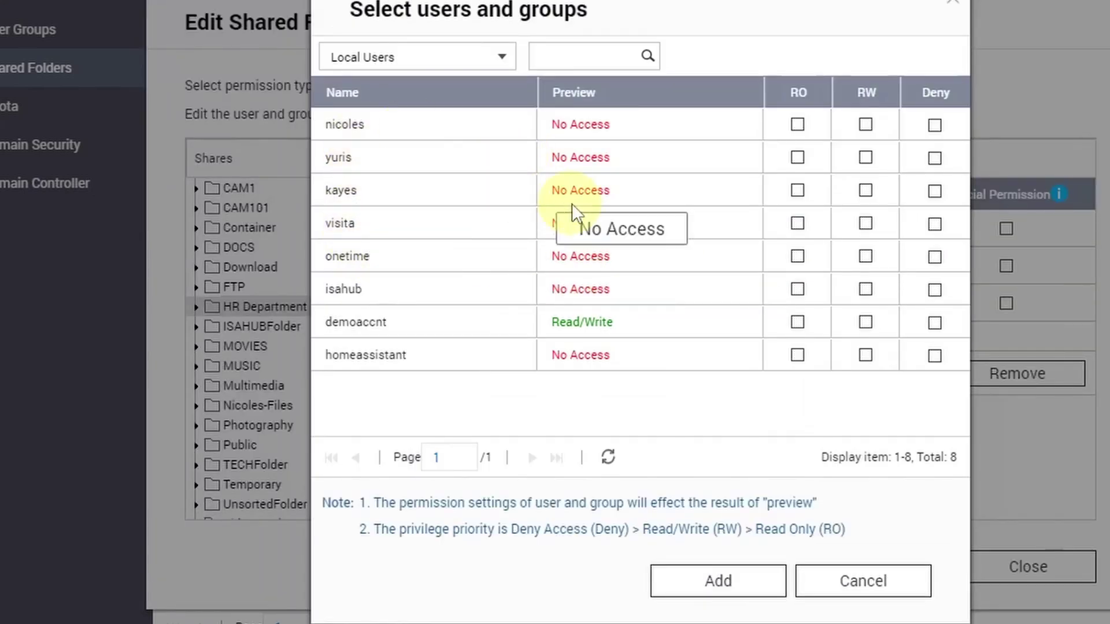
{"action": "left_click", "coordinate": [866, 124]}
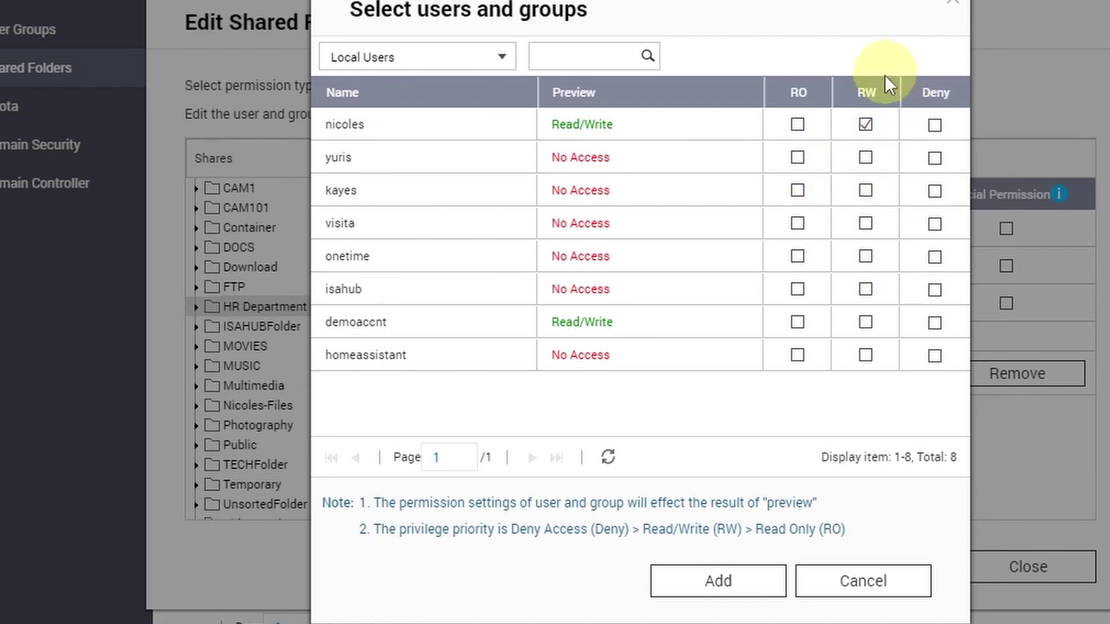
{"action": "left_click", "coordinate": [496, 64]}
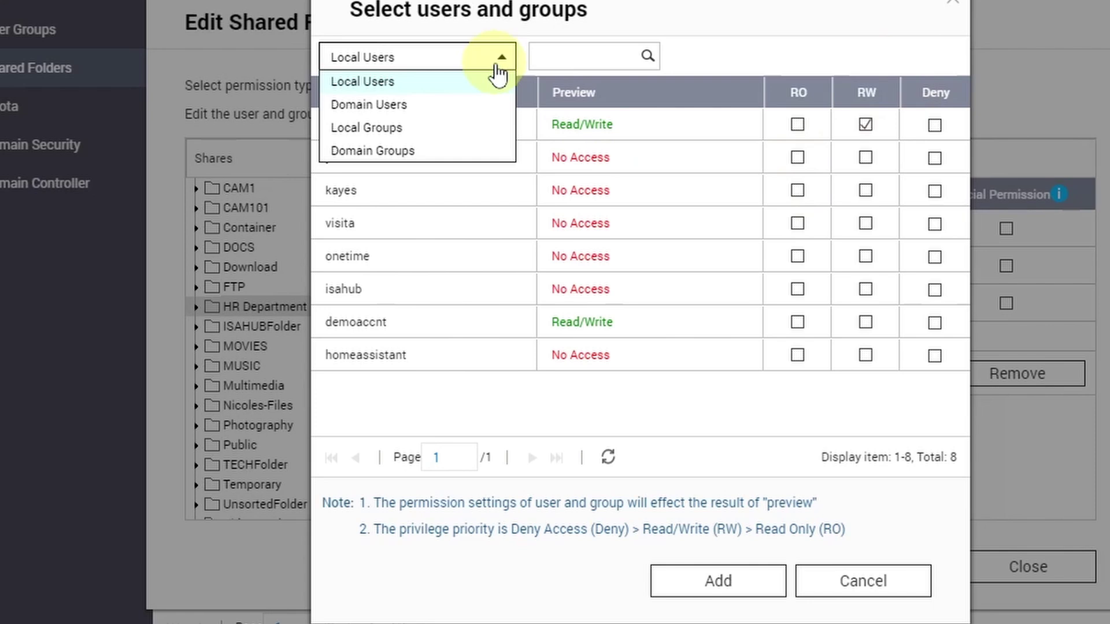
{"action": "left_click", "coordinate": [396, 127]}
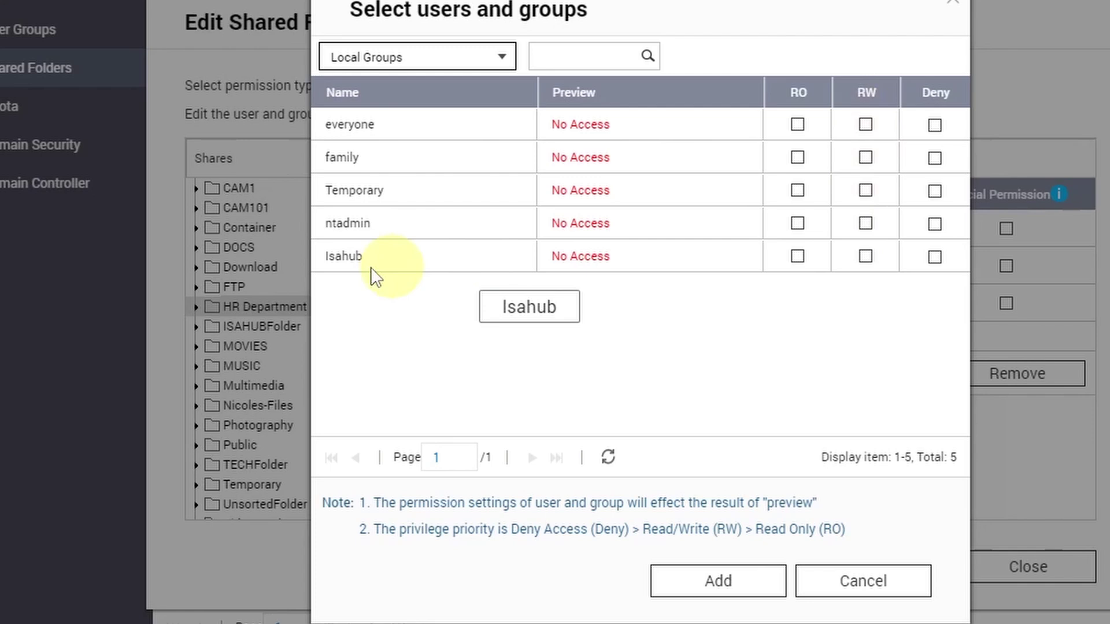
{"action": "left_click", "coordinate": [865, 157]}
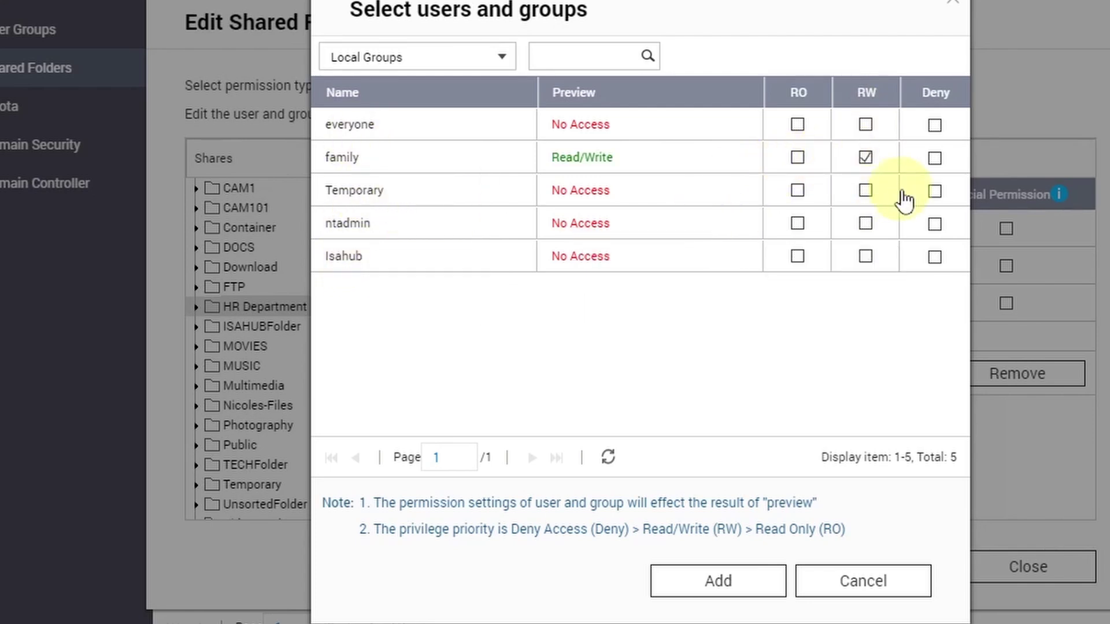
{"action": "left_click", "coordinate": [923, 581]}
{"action": "left_click", "coordinate": [1038, 558]}
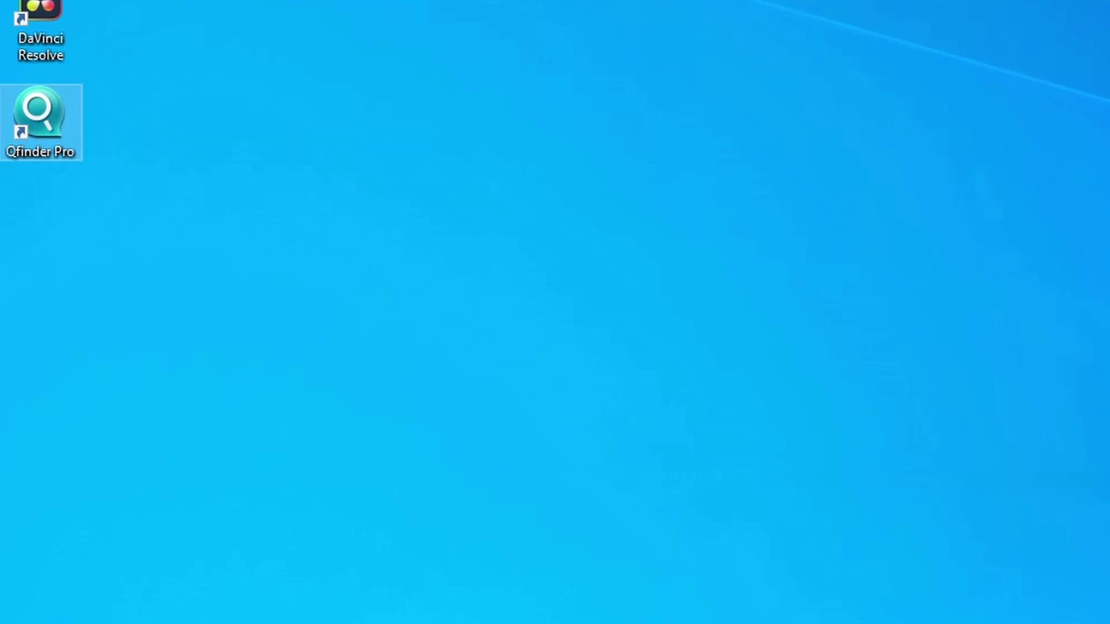
Step: Launch Qfinder Pro, refresh, select NTUTOR-NAS1 and bring up its Network Drives mount dialog
{"action": "double_click", "coordinate": [40, 122]}
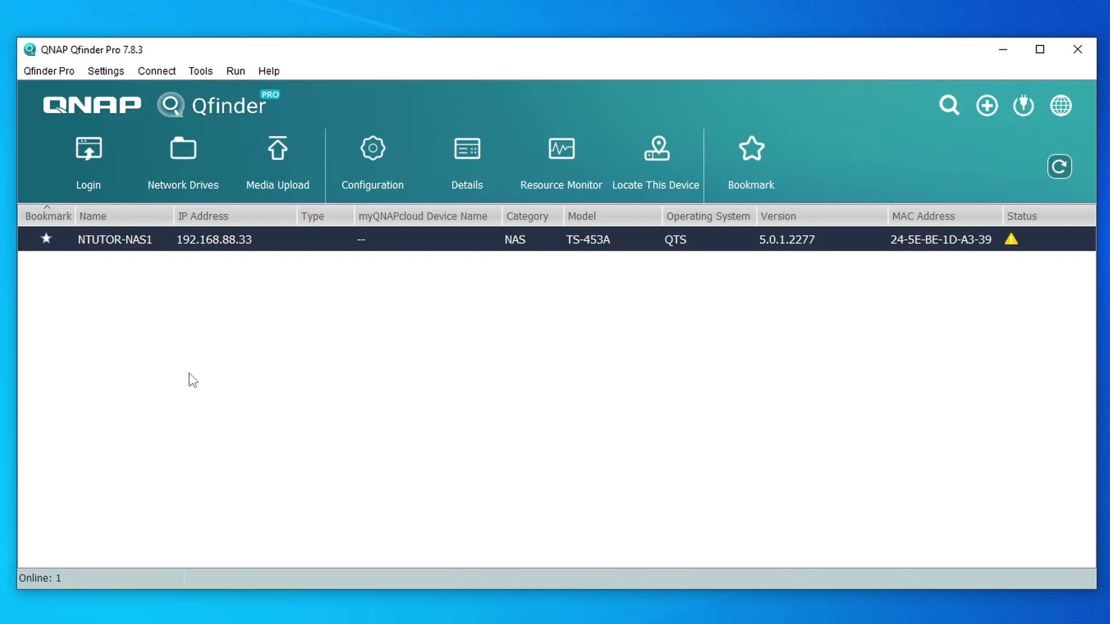
{"action": "left_click", "coordinate": [1060, 167]}
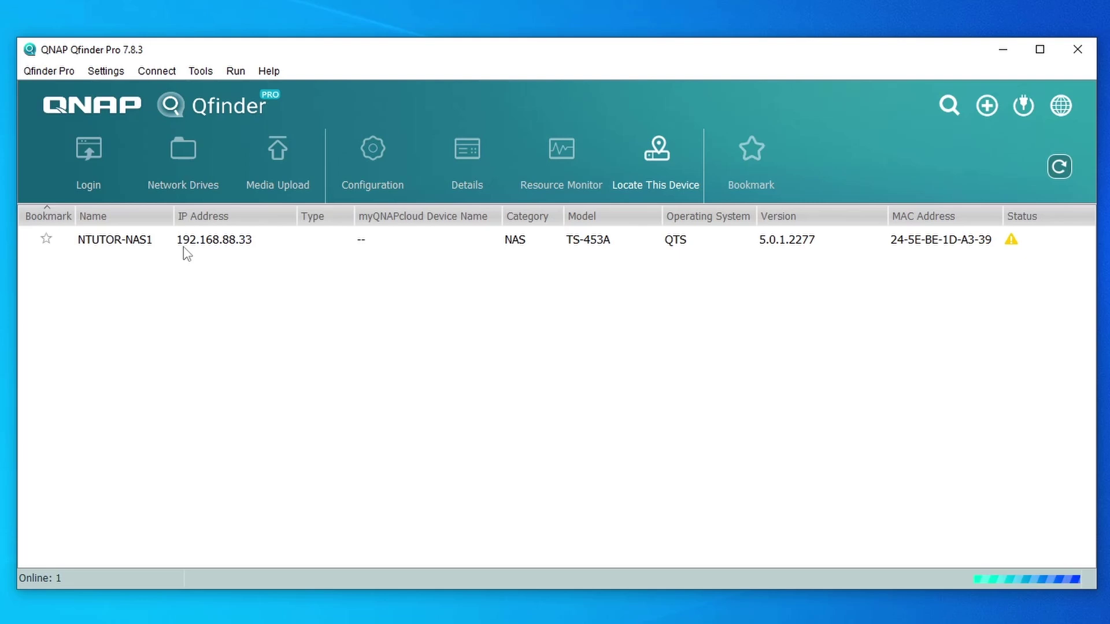
{"action": "left_click", "coordinate": [244, 239]}
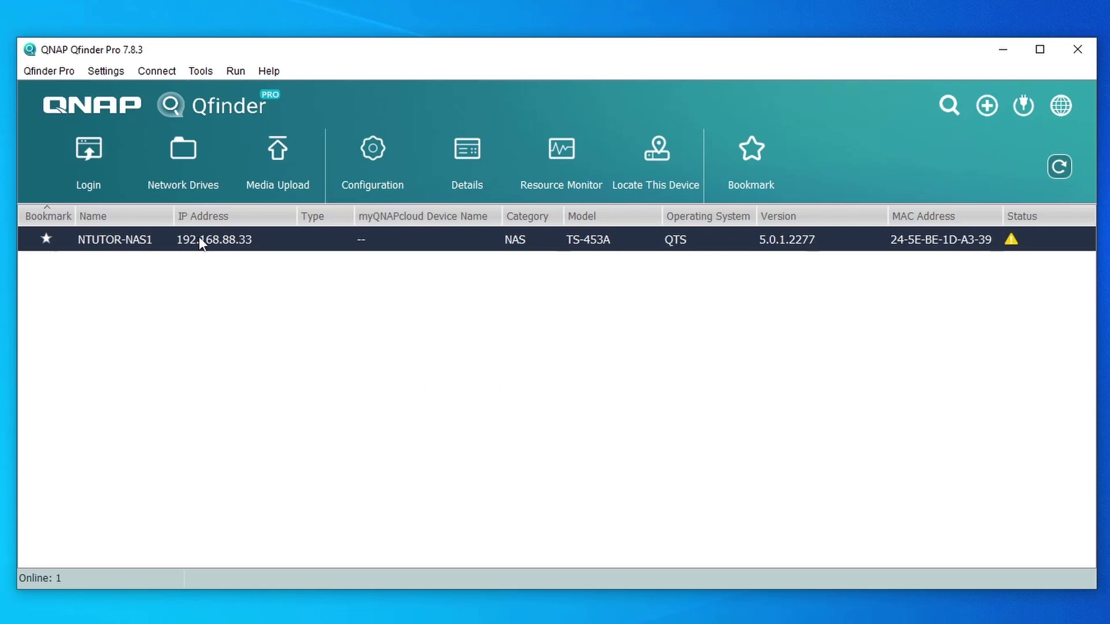
{"action": "left_click", "coordinate": [182, 162]}
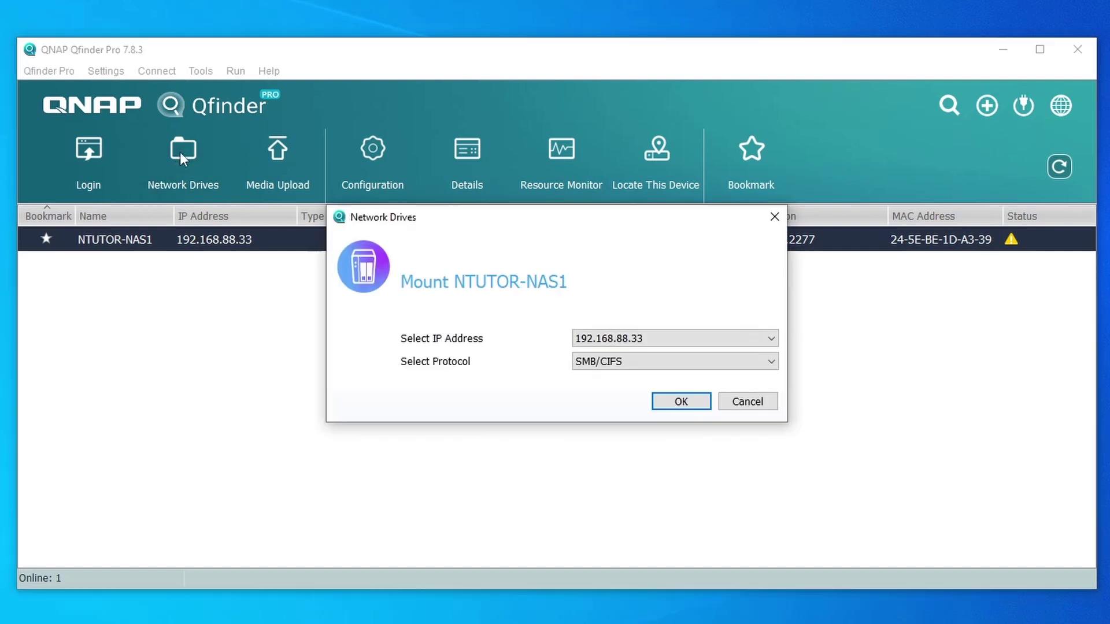
Step: Mount 192.168.88.33 over SMB/CIFS and browse its 24 shares, selecting HR Department
{"action": "left_click", "coordinate": [681, 401]}
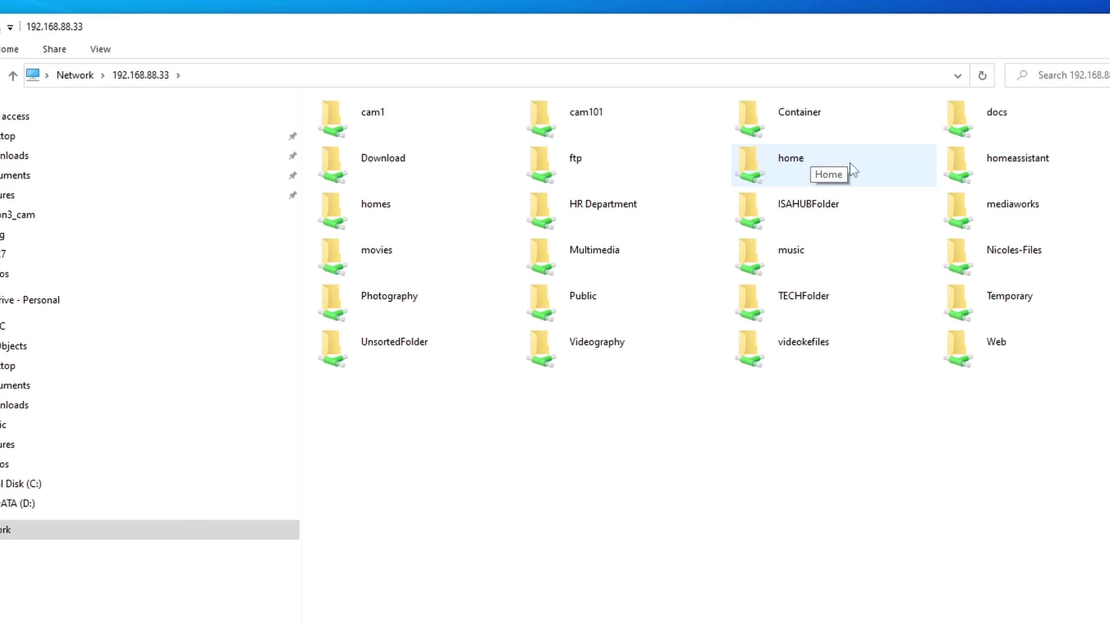
{"action": "left_click", "coordinate": [276, 80]}
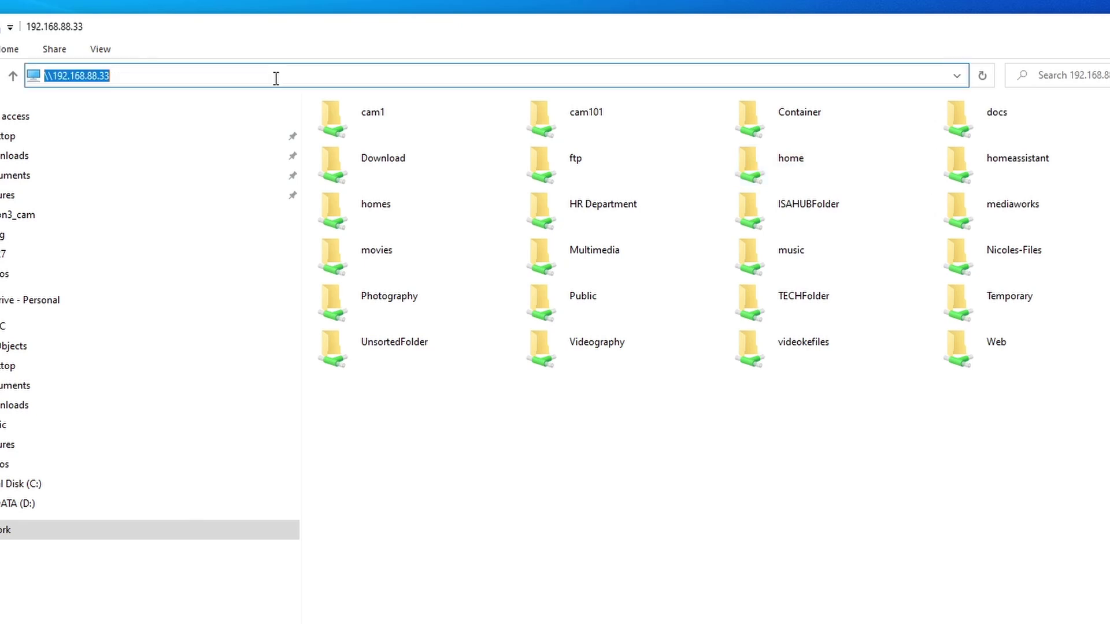
{"action": "left_click", "coordinate": [192, 75]}
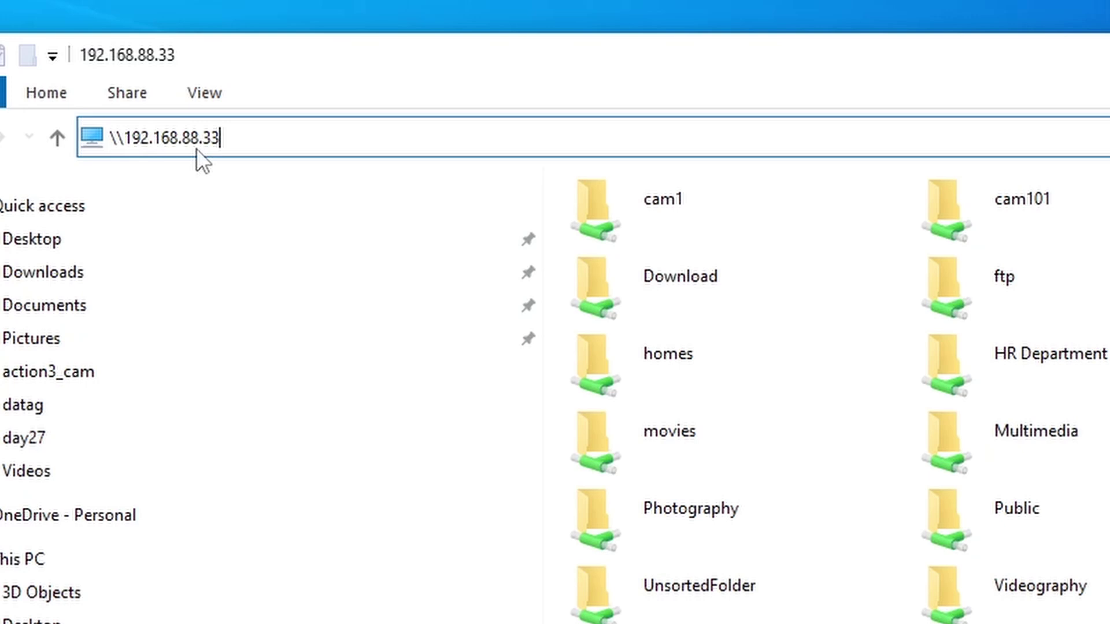
{"action": "key", "text": "Return"}
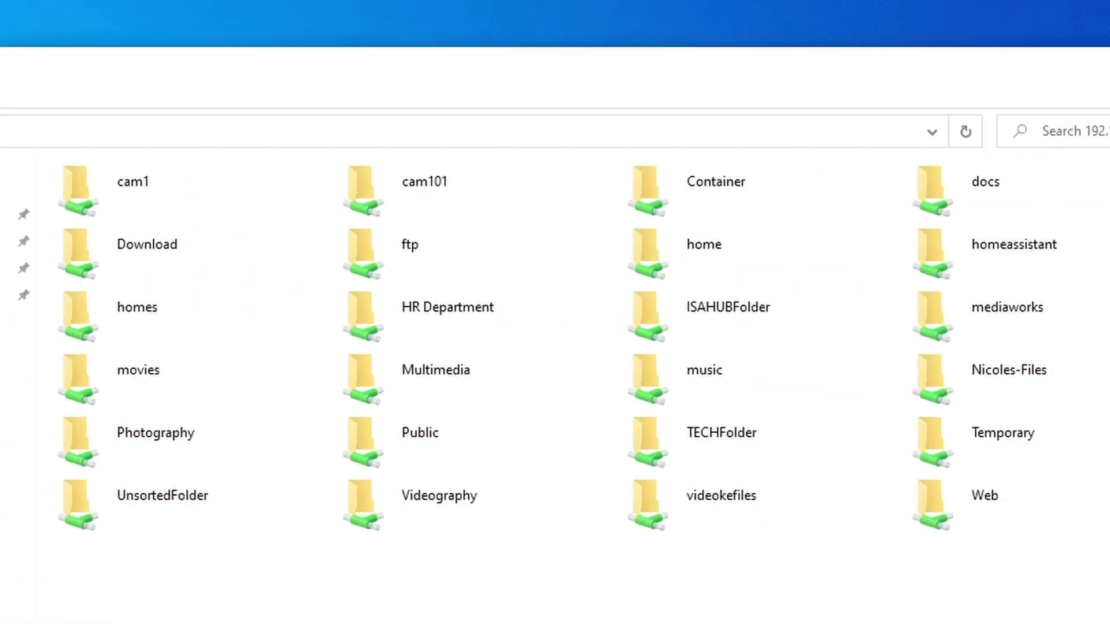
{"action": "left_click_drag", "start_coordinate": [1098, 618], "coordinate": [46, 171]}
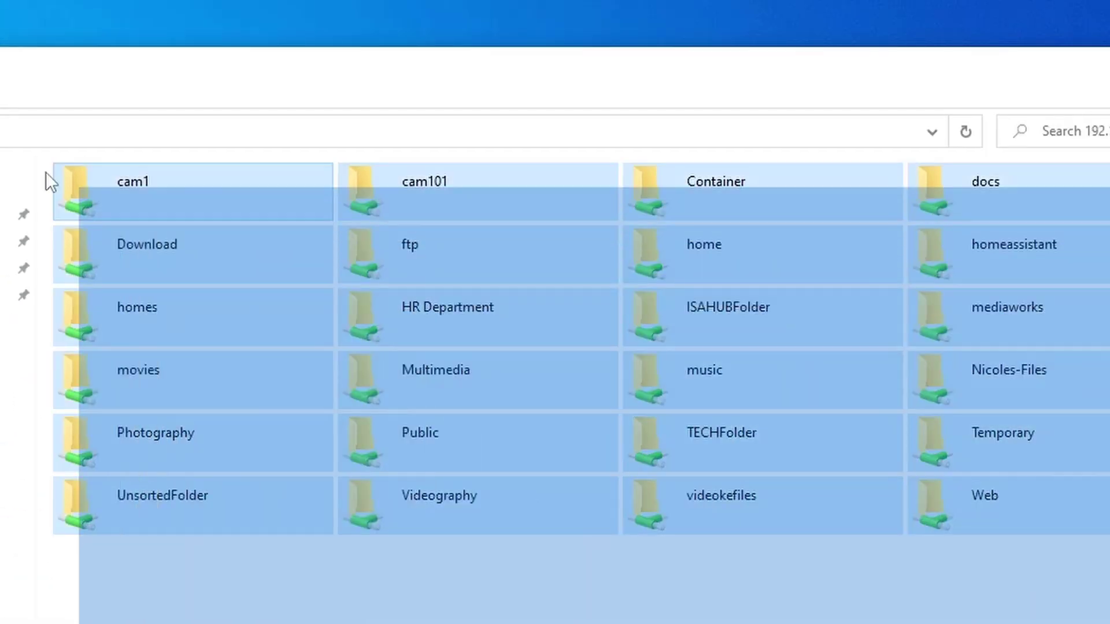
{"action": "left_click", "coordinate": [501, 621]}
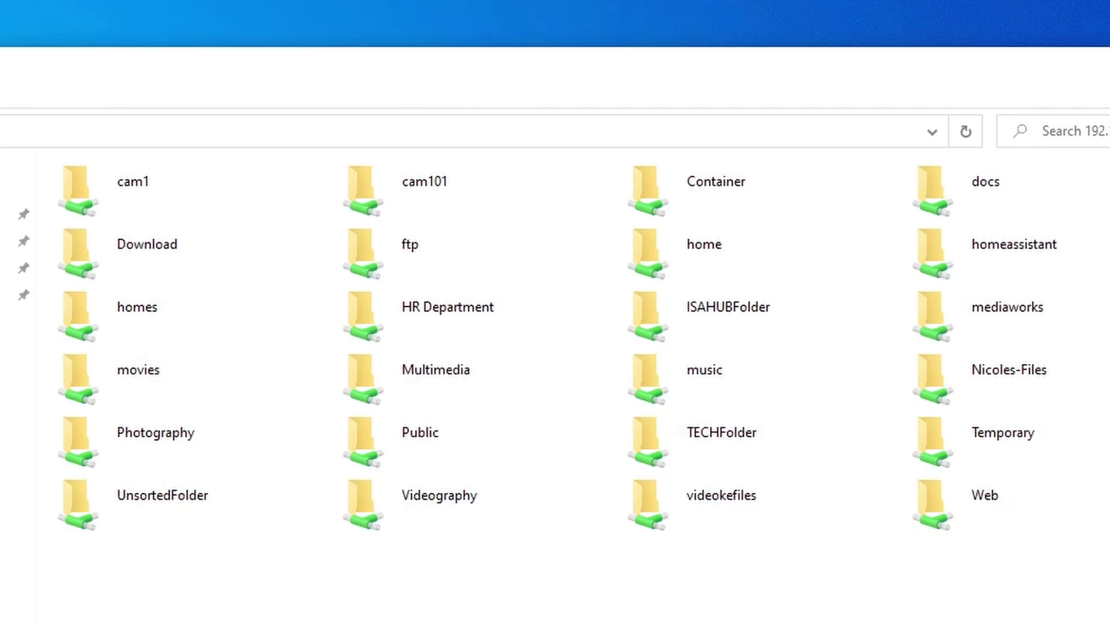
{"action": "left_click", "coordinate": [434, 317]}
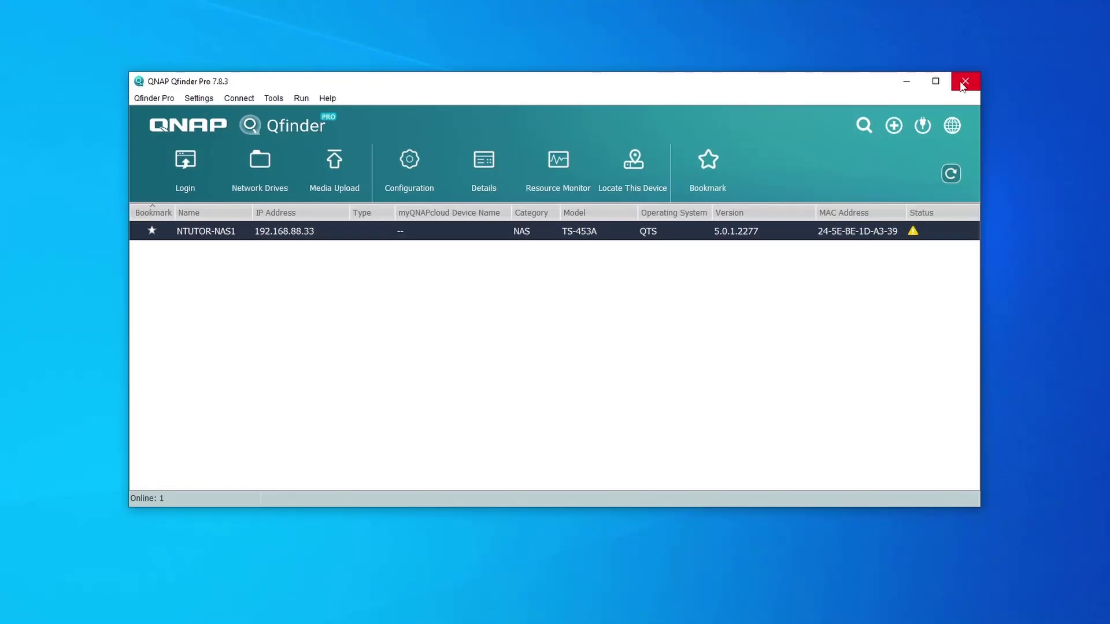
Step: Close Qfinder Pro and open \\192.168.88.33 in a new File Explorer window
{"action": "left_click", "coordinate": [962, 84]}
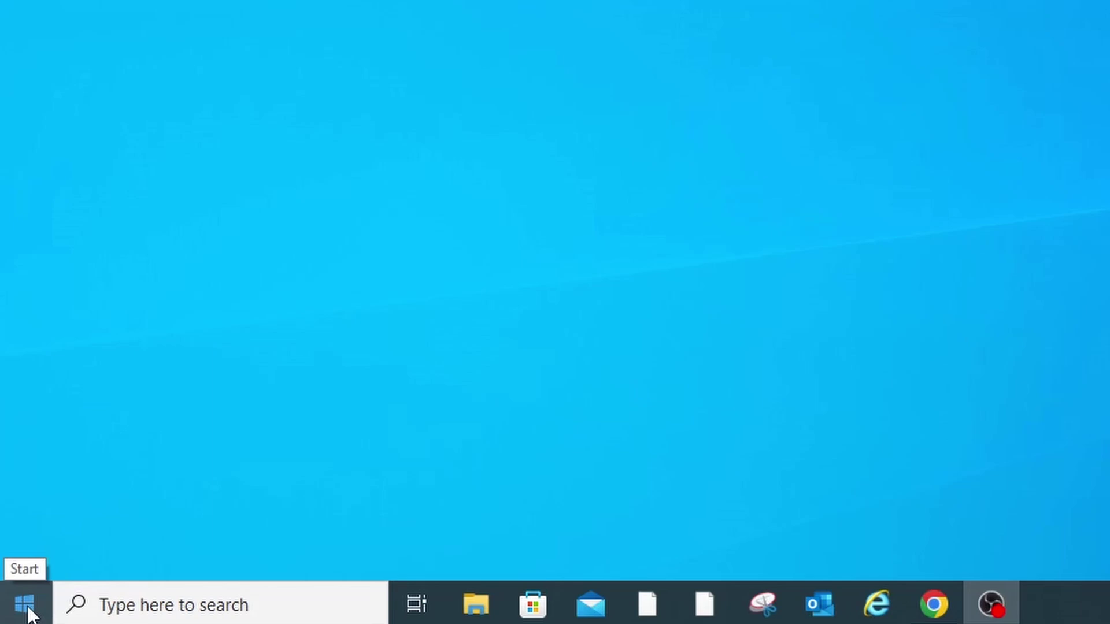
{"action": "right_click", "coordinate": [28, 609]}
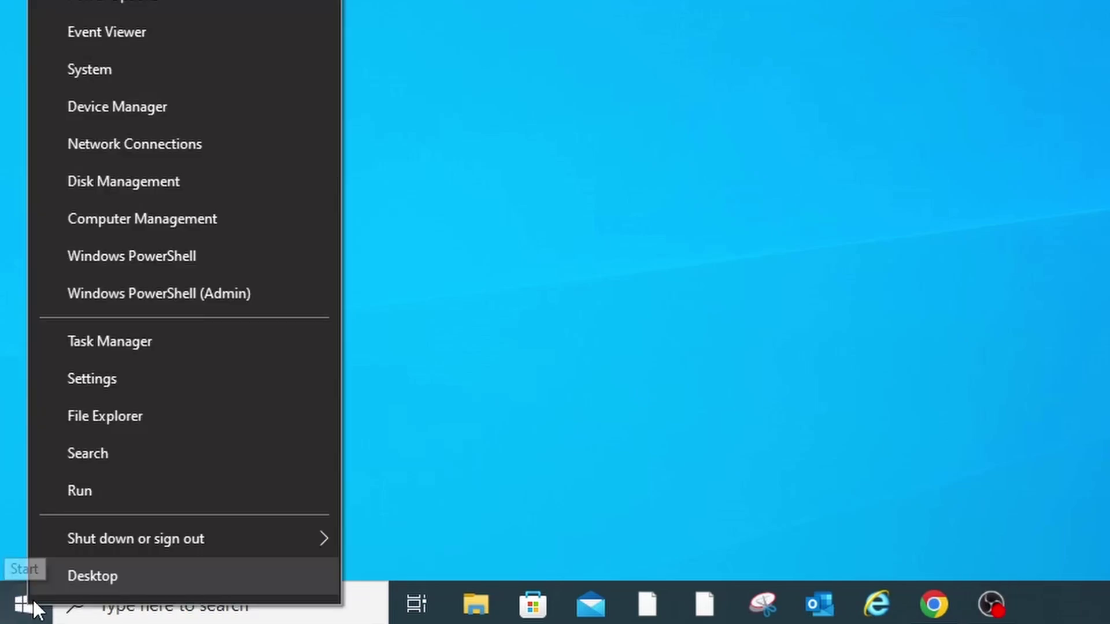
{"action": "left_click", "coordinate": [130, 408]}
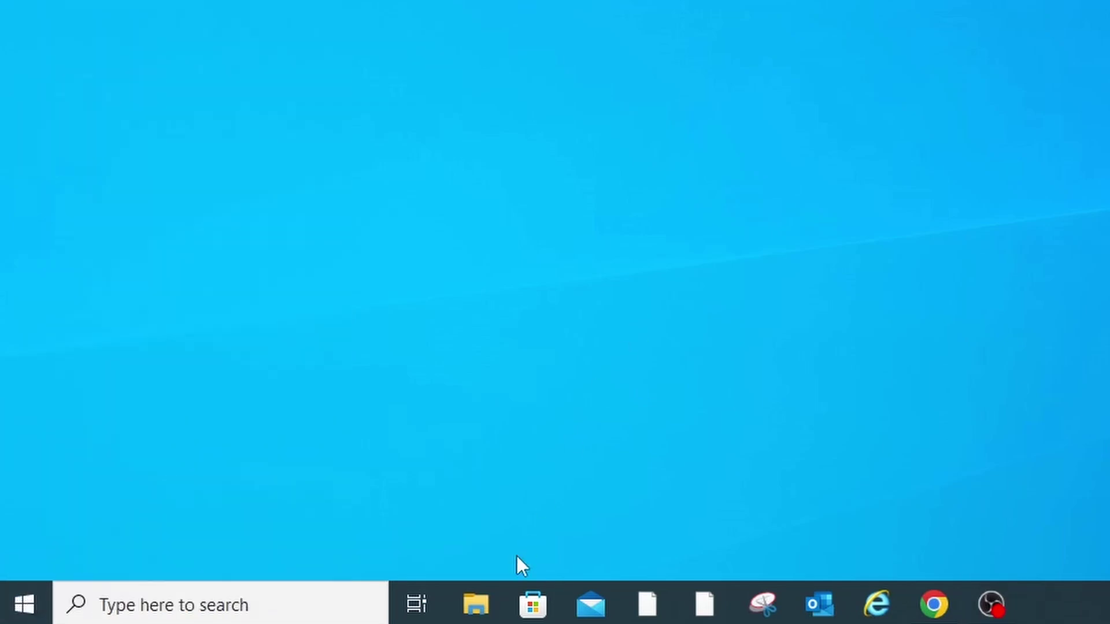
{"action": "left_click", "coordinate": [473, 601]}
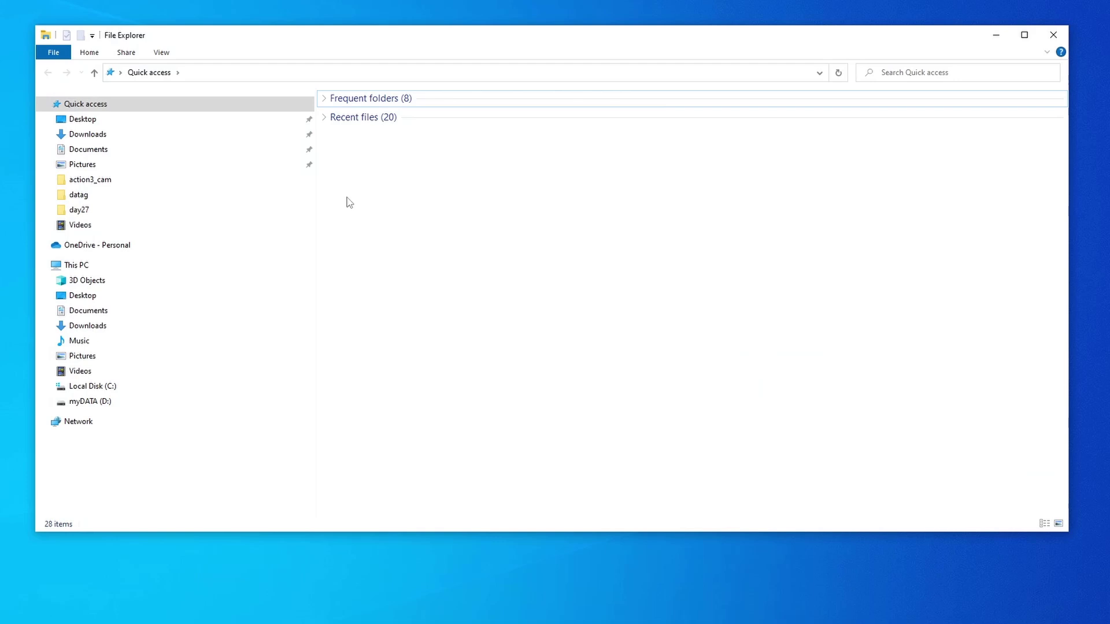
{"action": "left_click", "coordinate": [243, 70]}
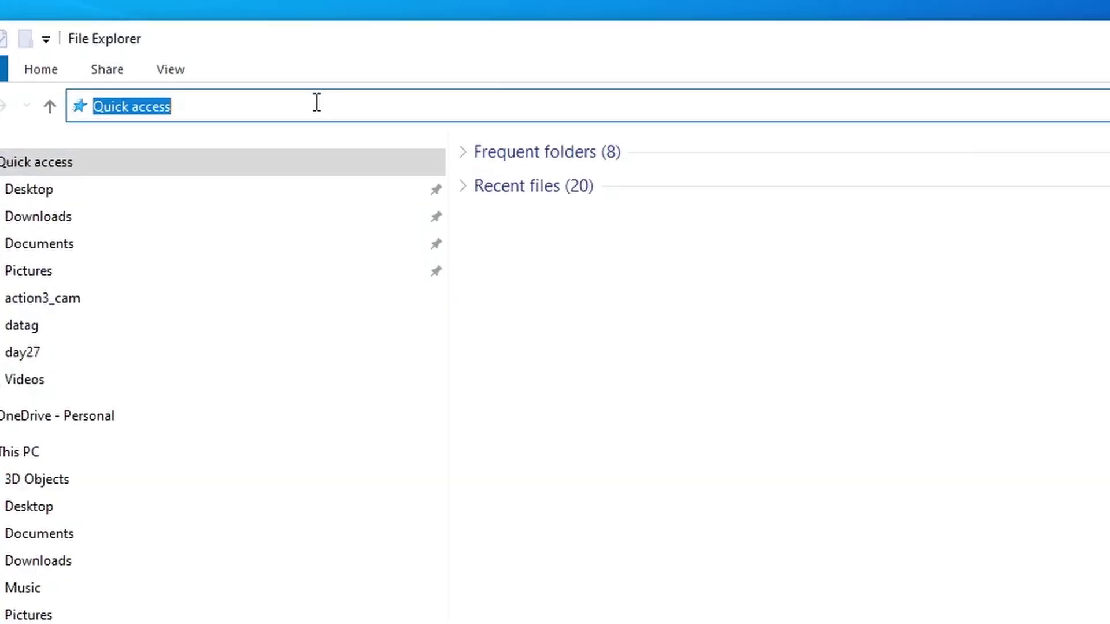
{"action": "type", "text": "\\\\"}
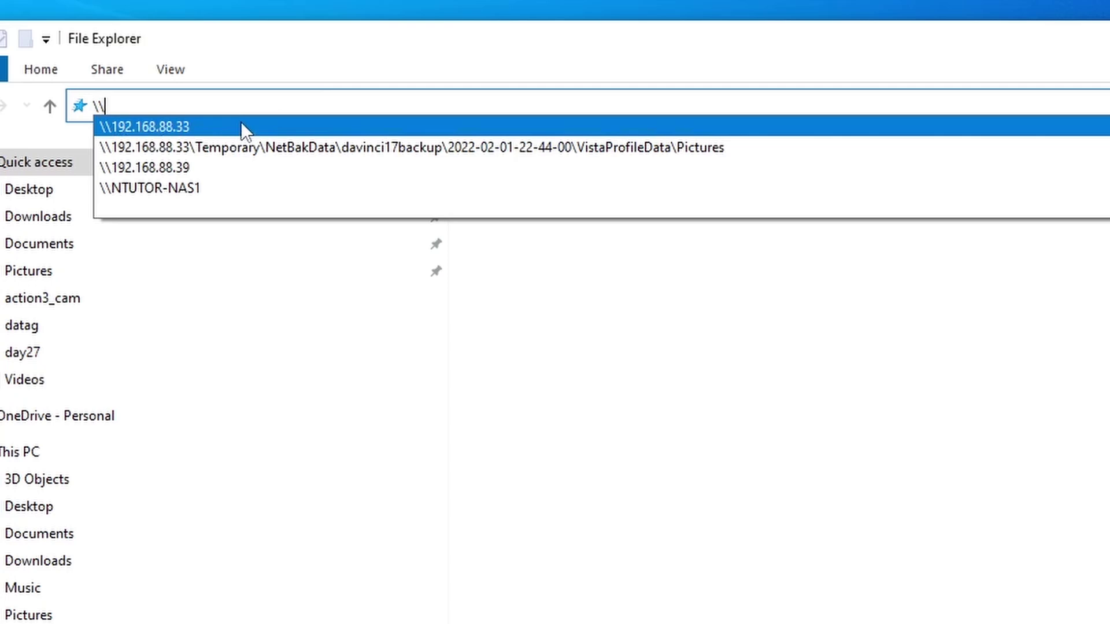
{"action": "left_click", "coordinate": [178, 126]}
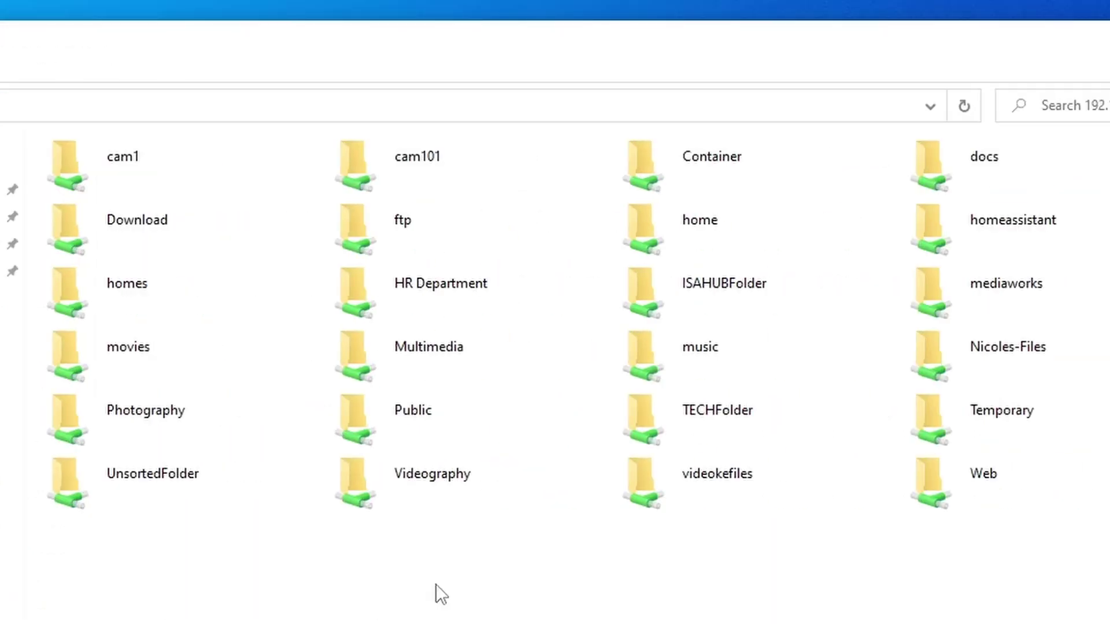
Step: Open the HR Department share, entering the NAS user name and password when prompted
{"action": "double_click", "coordinate": [438, 294]}
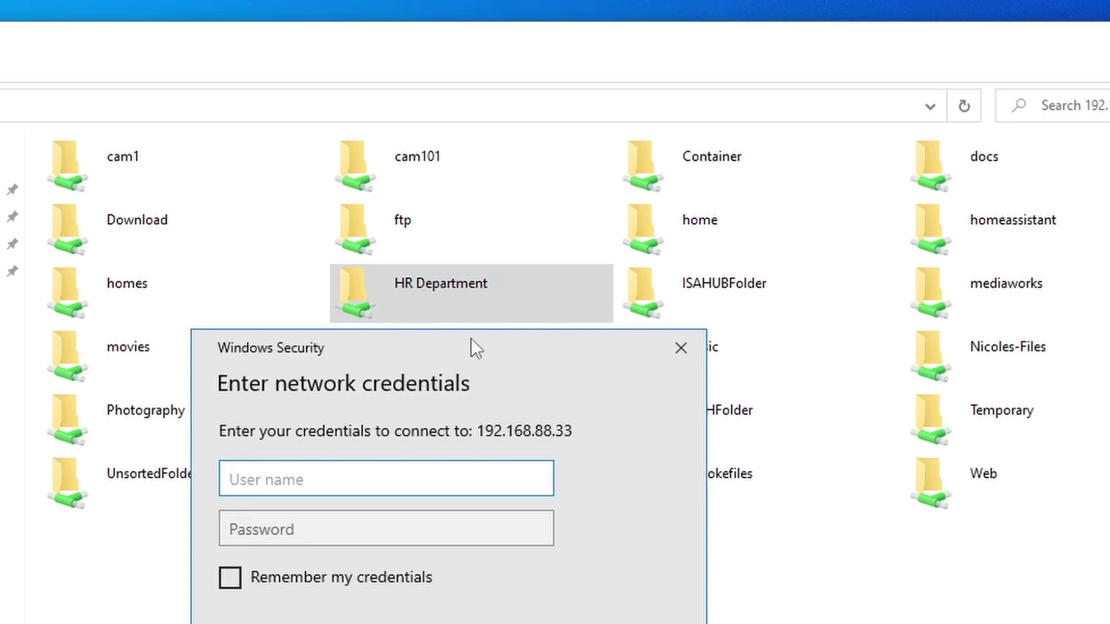
{"action": "left_click_drag", "start_coordinate": [471, 338], "coordinate": [564, 244]}
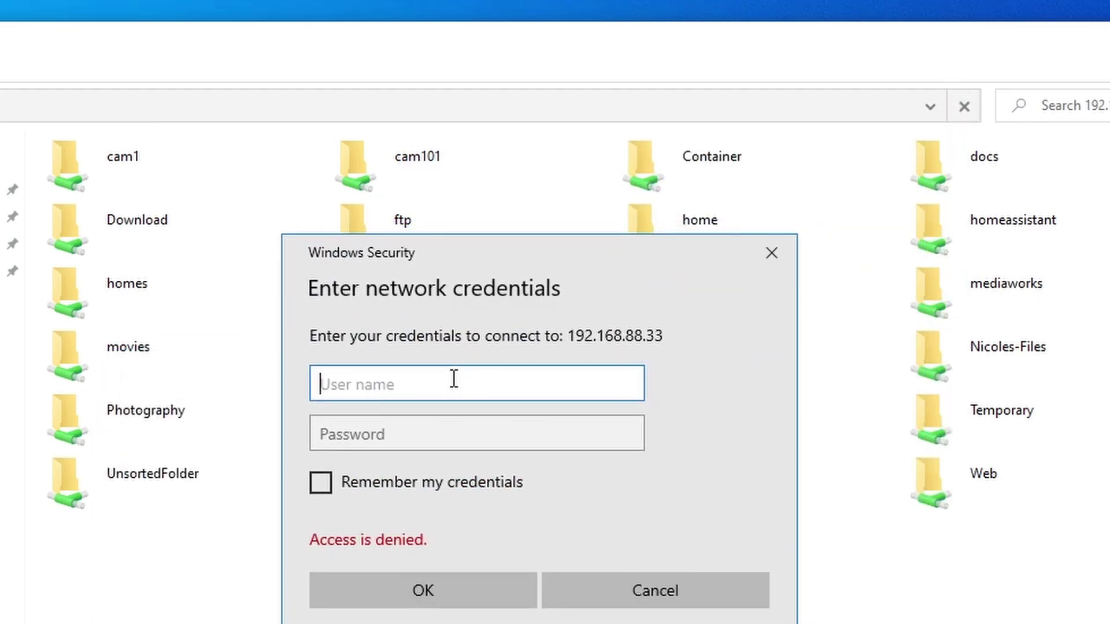
{"action": "type", "text": "neihls"}
{"action": "left_click", "coordinate": [468, 430]}
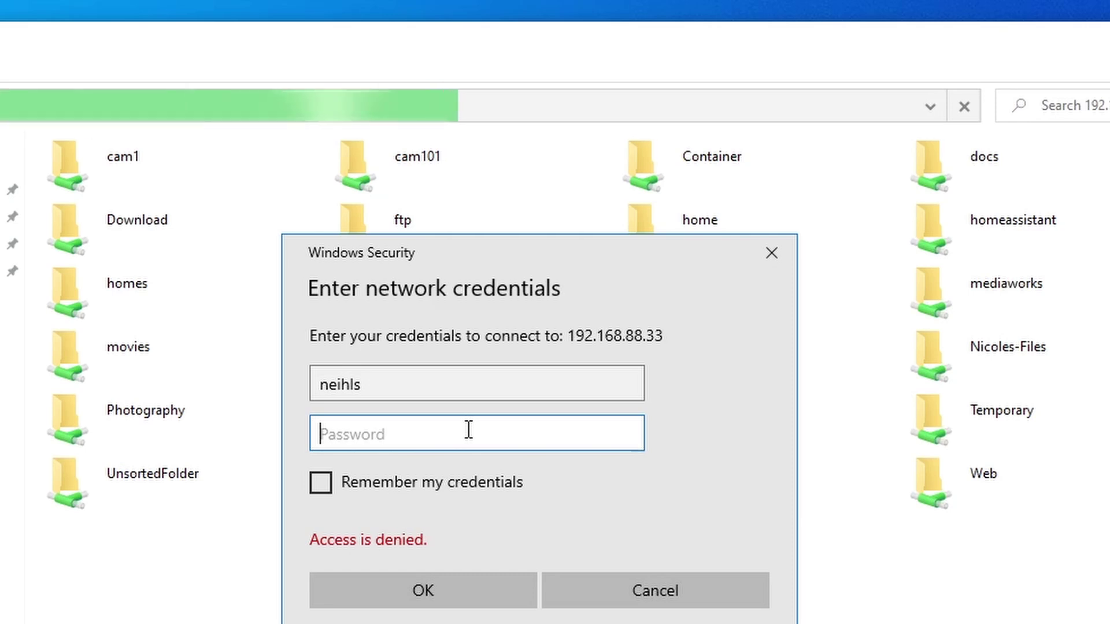
{"action": "type", "text": "••••••"}
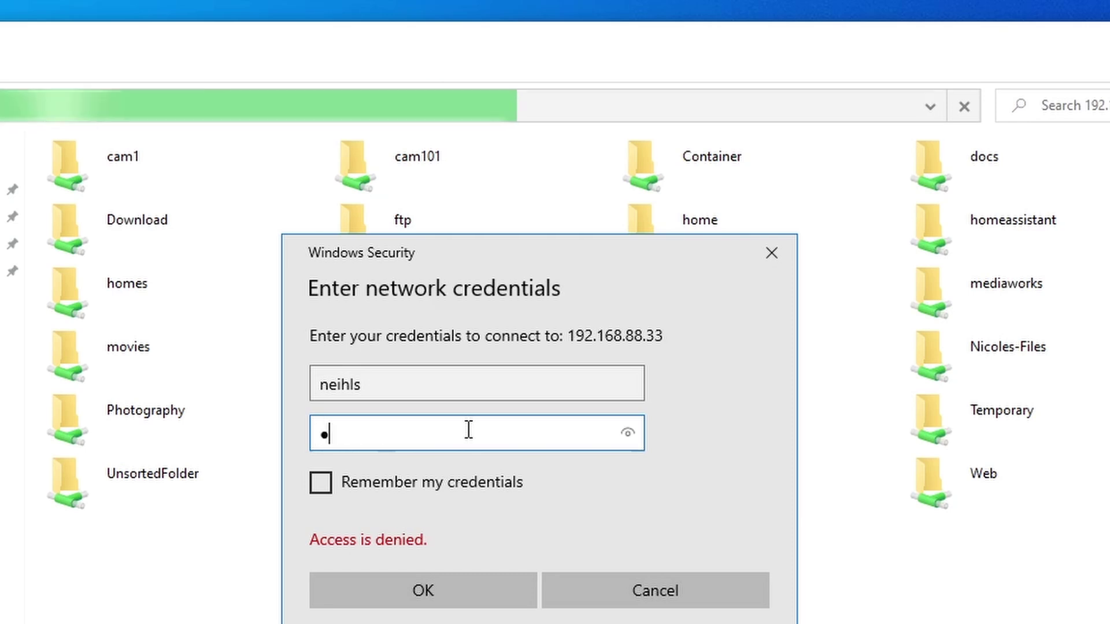
{"action": "type", "text": "••••••"}
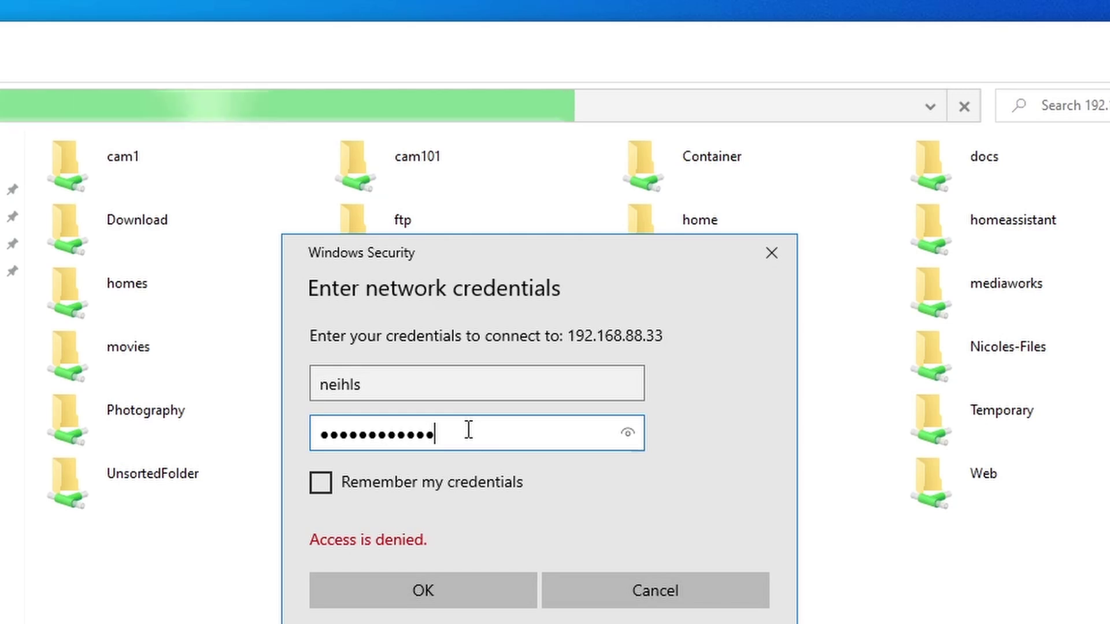
{"action": "left_click", "coordinate": [455, 594]}
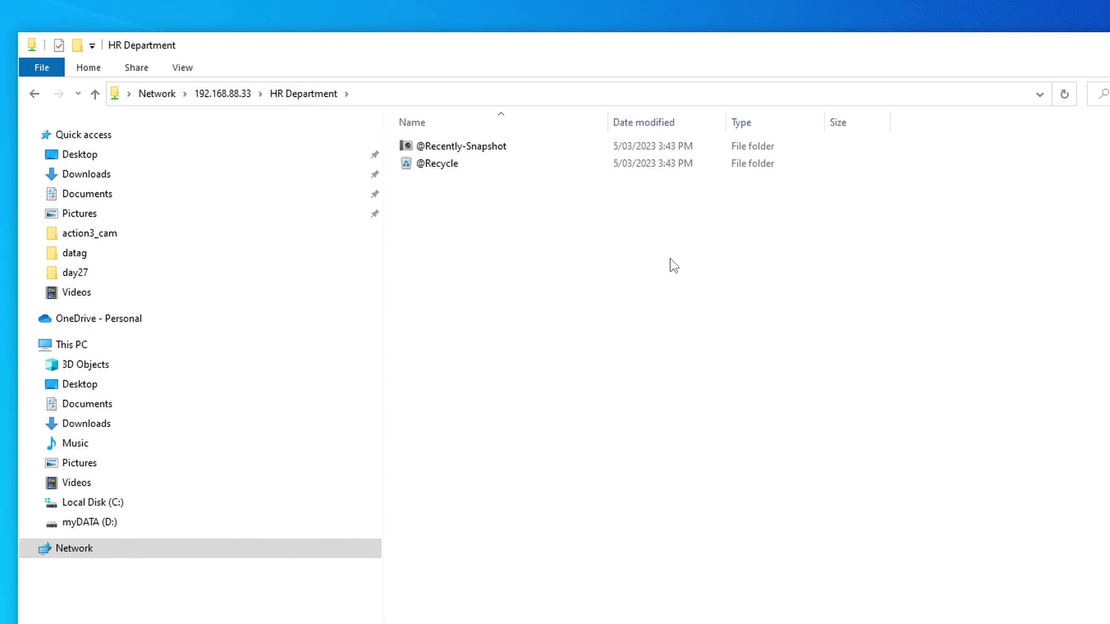
Step: Create a new folder named 'Test' in the HR Department share
{"action": "right_click", "coordinate": [654, 256]}
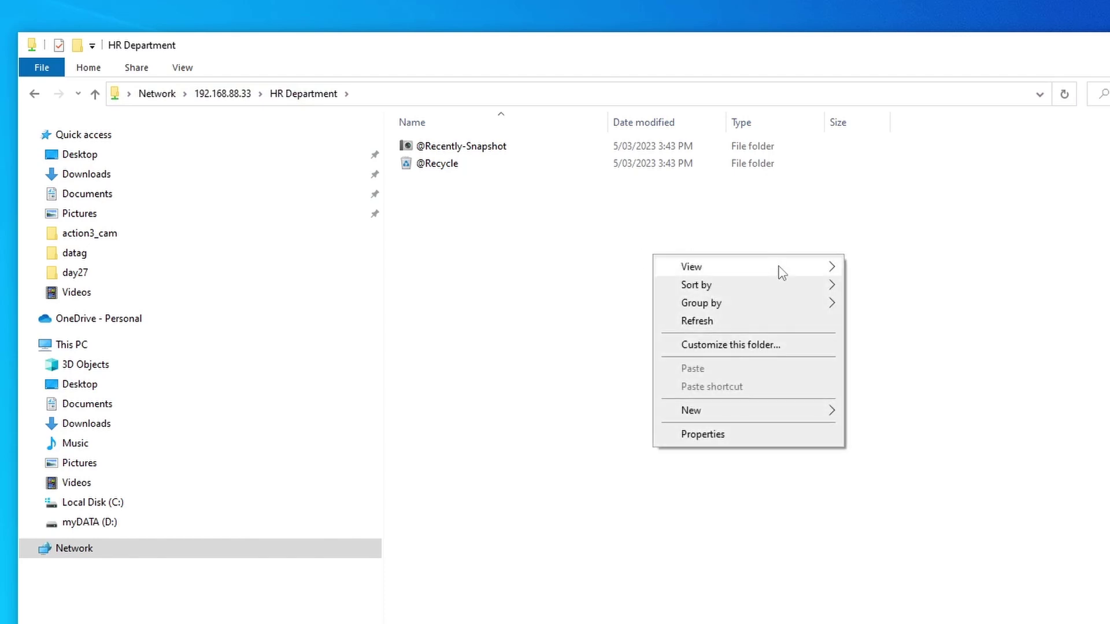
{"action": "mouse_move", "coordinate": [763, 410]}
{"action": "left_click", "coordinate": [898, 414]}
{"action": "type", "text": "Test"}
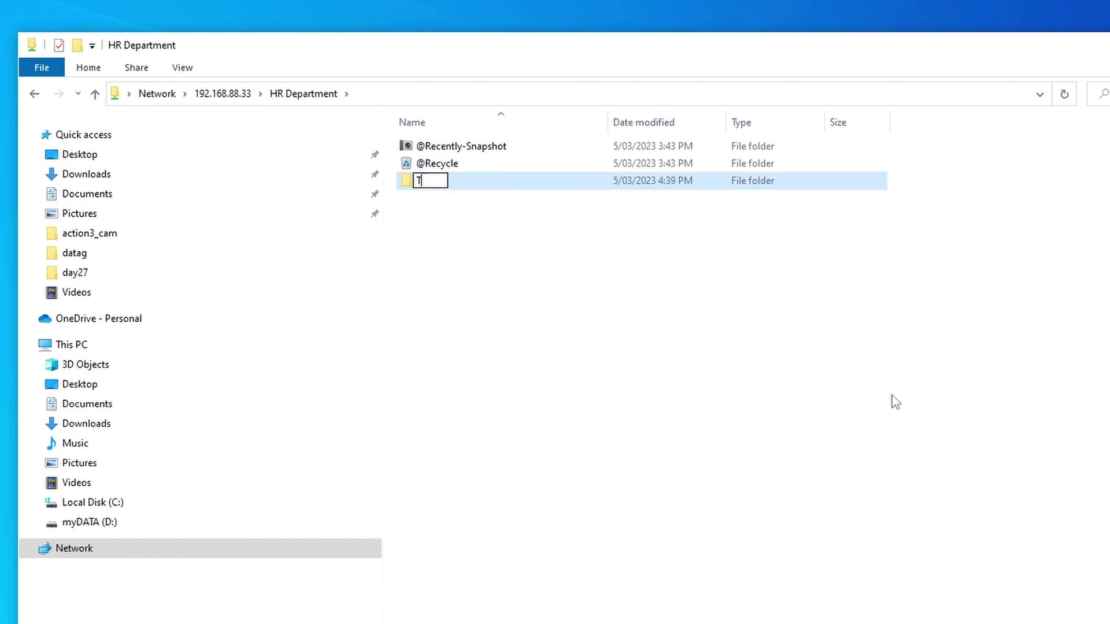
{"action": "left_click", "coordinate": [895, 403]}
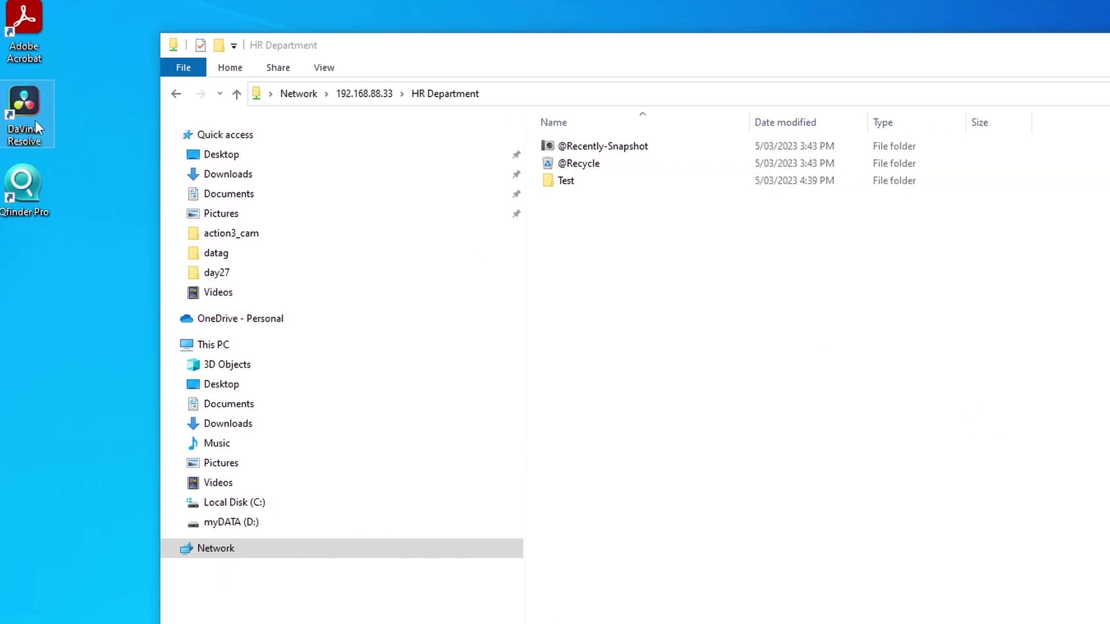
Step: Copy the DaVinci Resolve desktop shortcut and paste it into the HR Department share
{"action": "right_click", "coordinate": [36, 121]}
{"action": "left_click", "coordinate": [75, 421]}
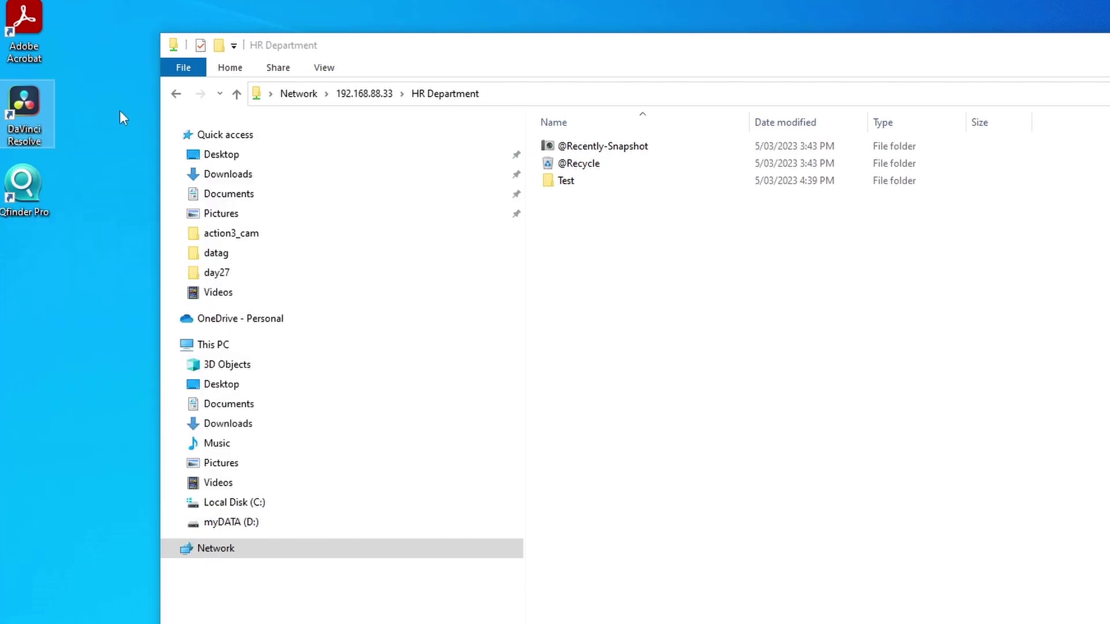
{"action": "left_click", "coordinate": [635, 283]}
{"action": "right_click", "coordinate": [684, 275]}
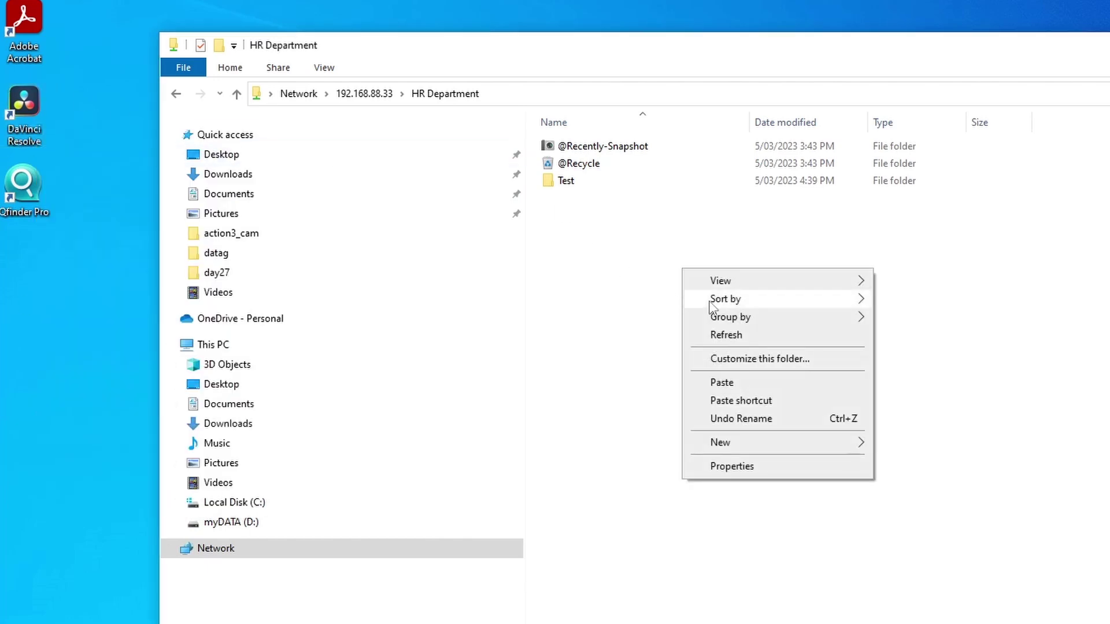
{"action": "left_click", "coordinate": [735, 385]}
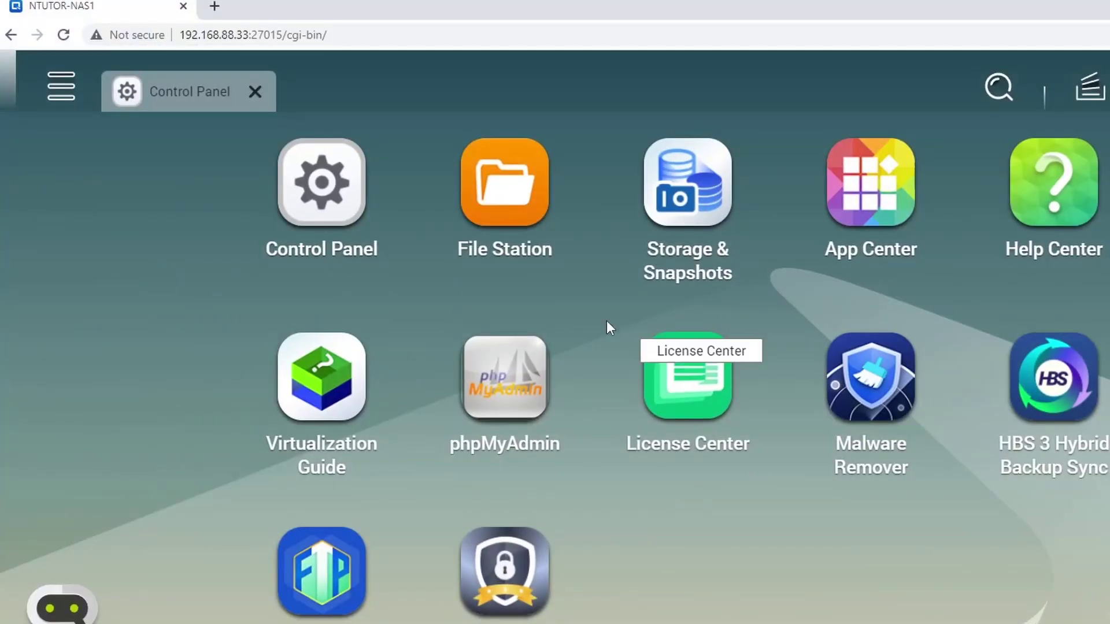
{"action": "left_click", "coordinate": [507, 185]}
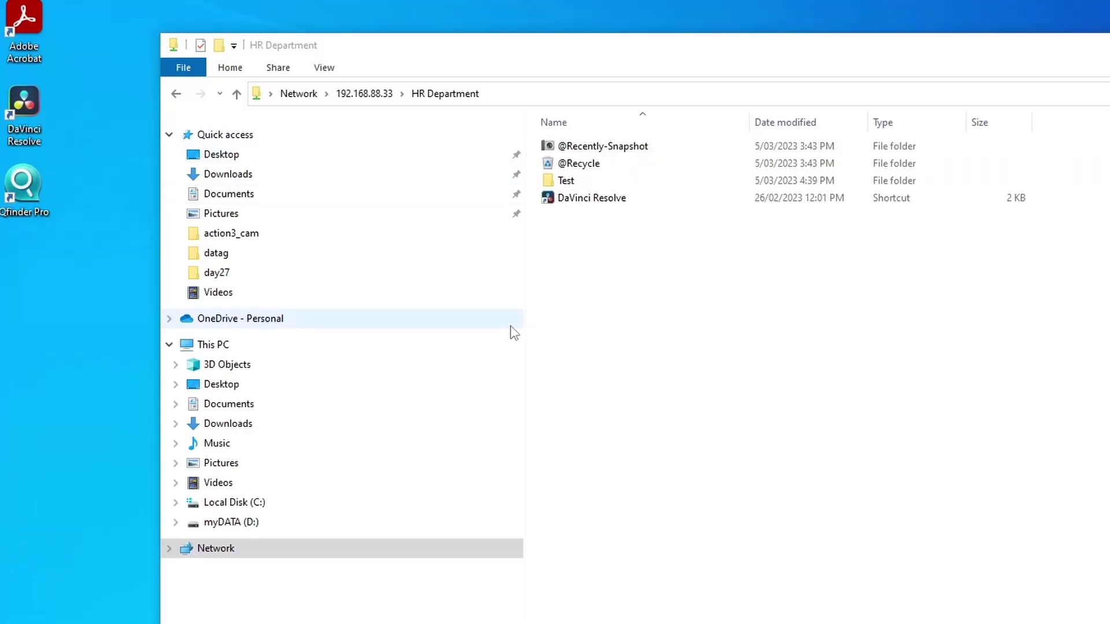
Step: From the 192.168.88.33 share list, map HR Department as a network drive with letter N:
{"action": "left_click", "coordinate": [237, 96]}
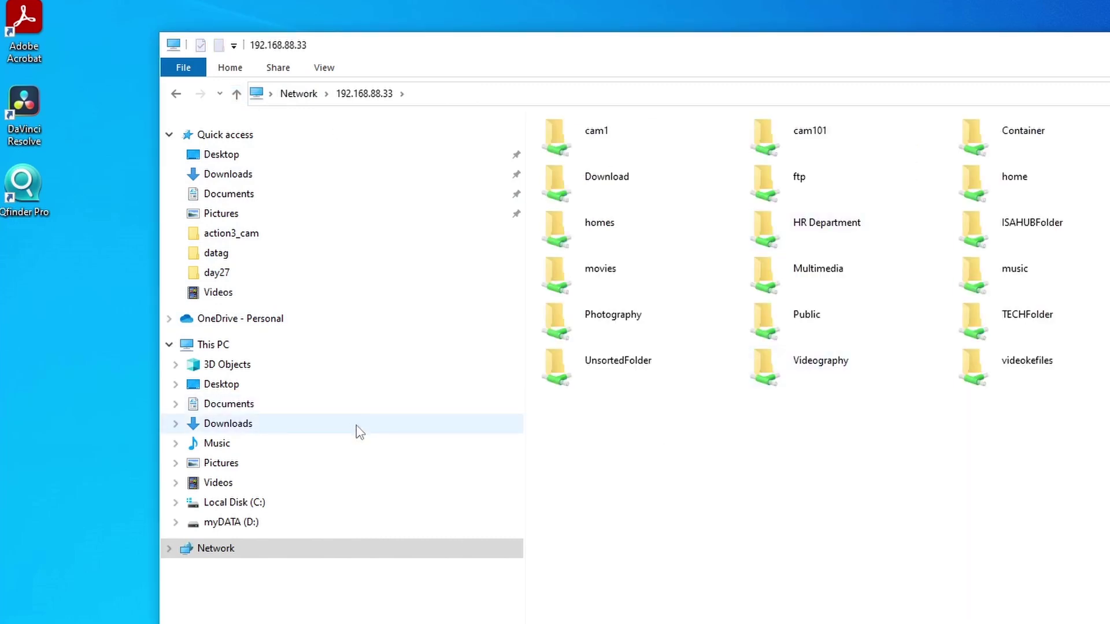
{"action": "left_click", "coordinate": [817, 231]}
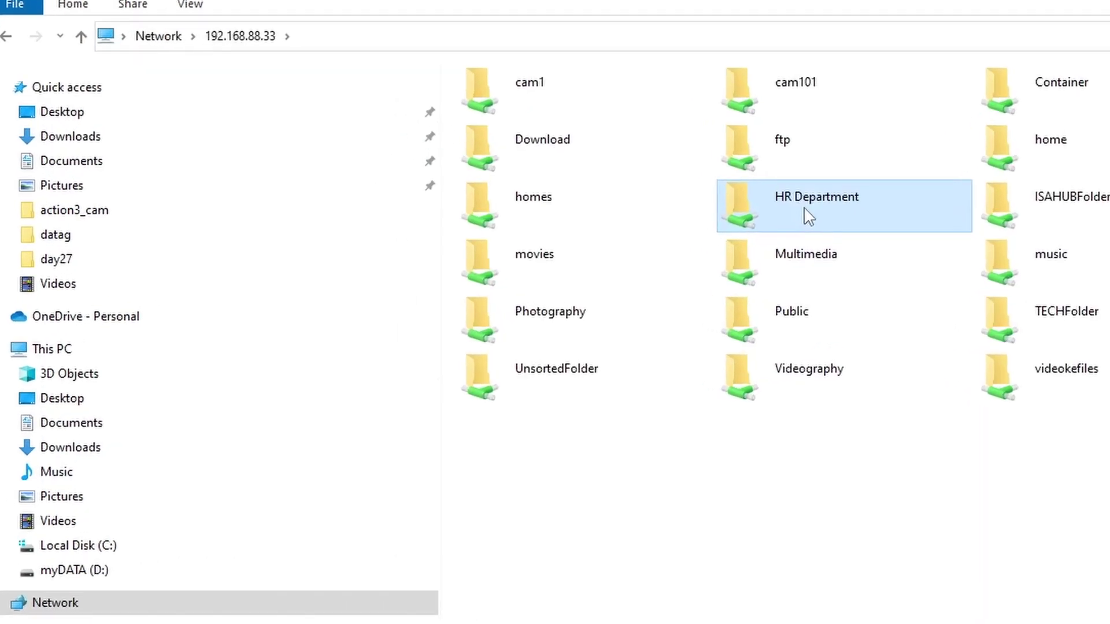
{"action": "right_click", "coordinate": [809, 219]}
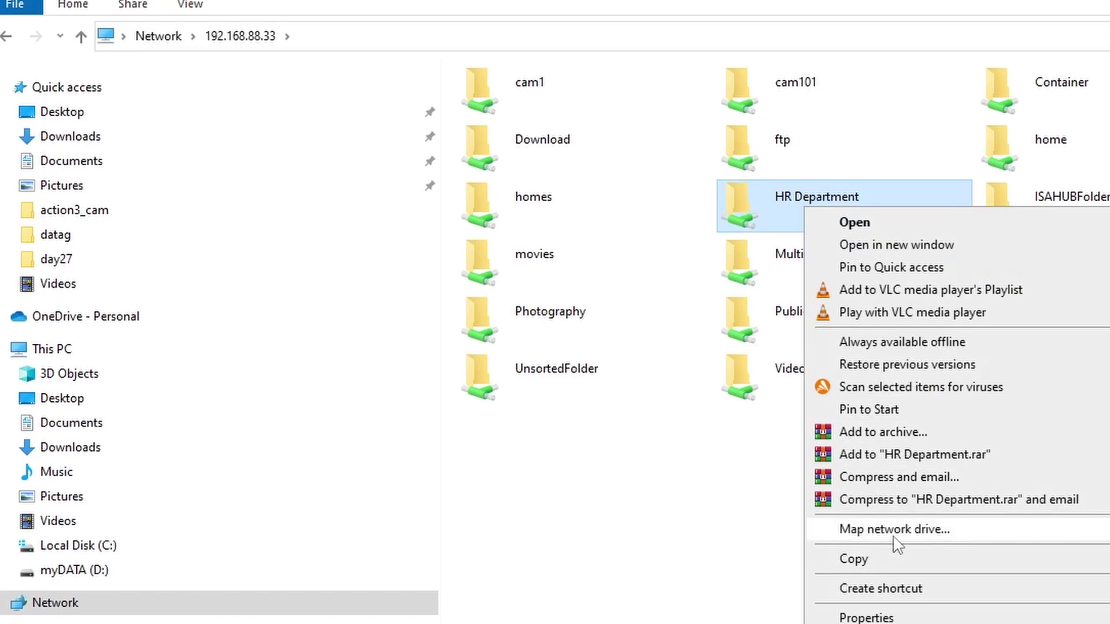
{"action": "left_click", "coordinate": [914, 536]}
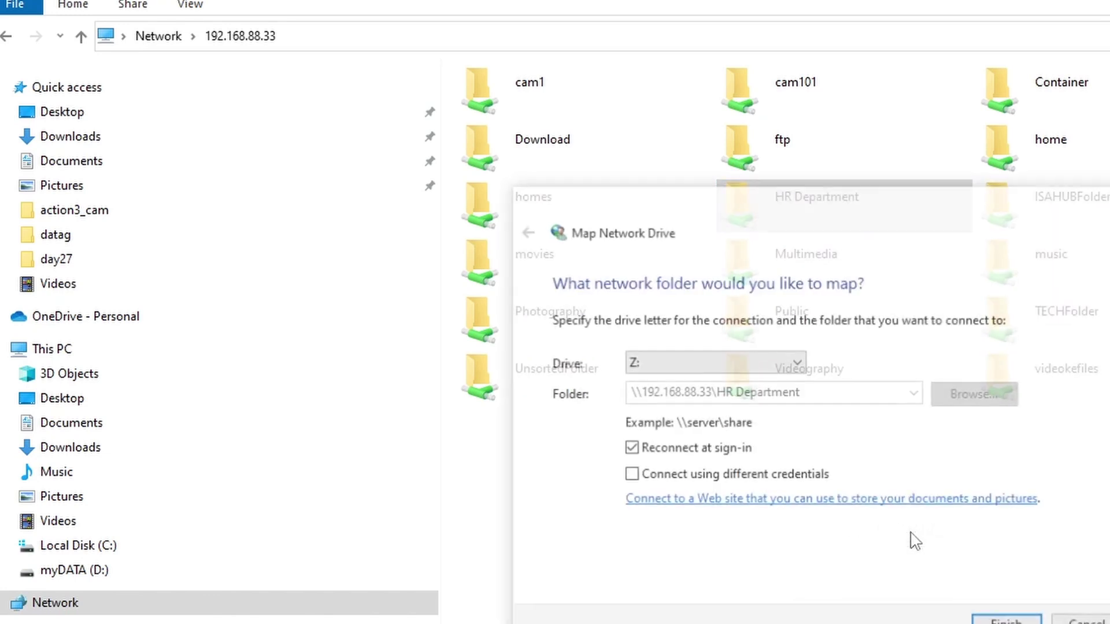
{"action": "left_click", "coordinate": [636, 362]}
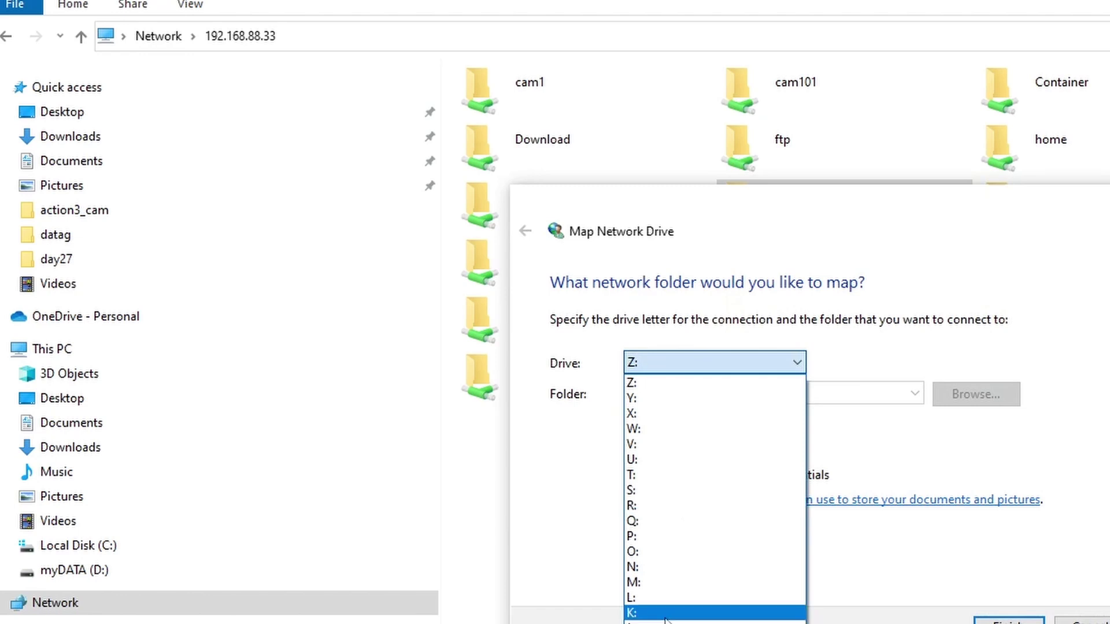
{"action": "left_click", "coordinate": [663, 564]}
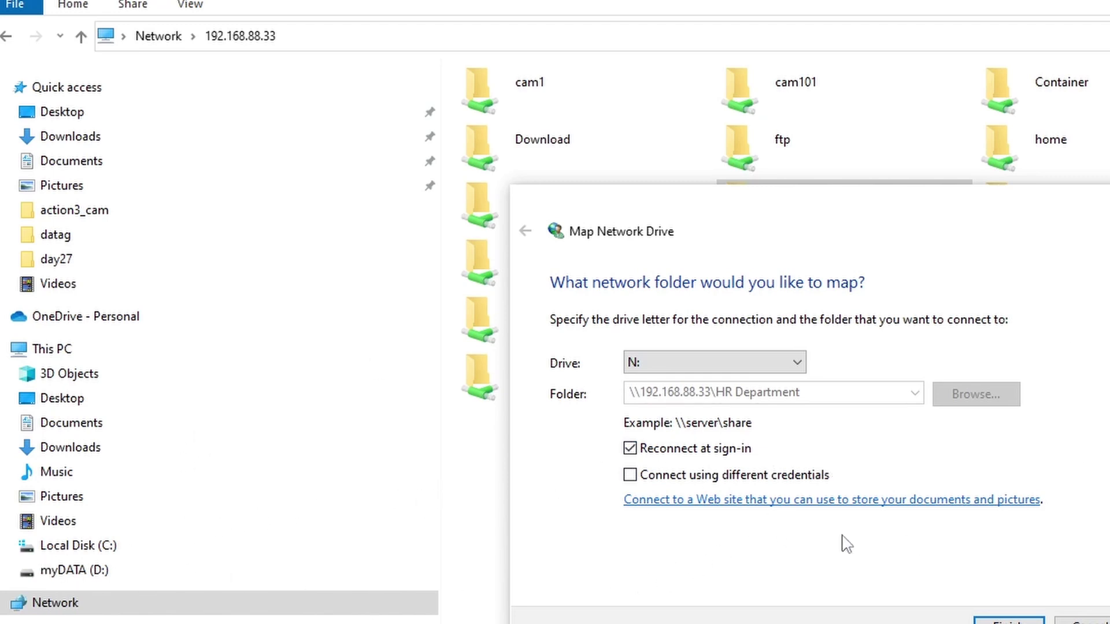
Step: Finish the mapping and browse the new HR Department (N:) drive, checking its path
{"action": "left_click", "coordinate": [1012, 622]}
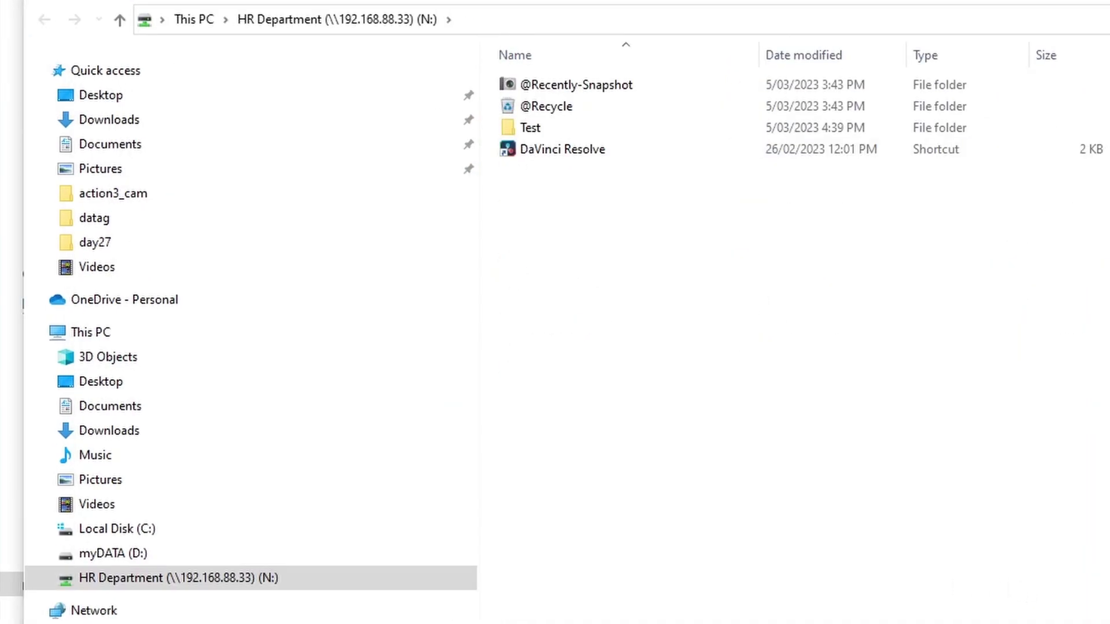
{"action": "left_click", "coordinate": [132, 559]}
{"action": "left_click", "coordinate": [176, 580]}
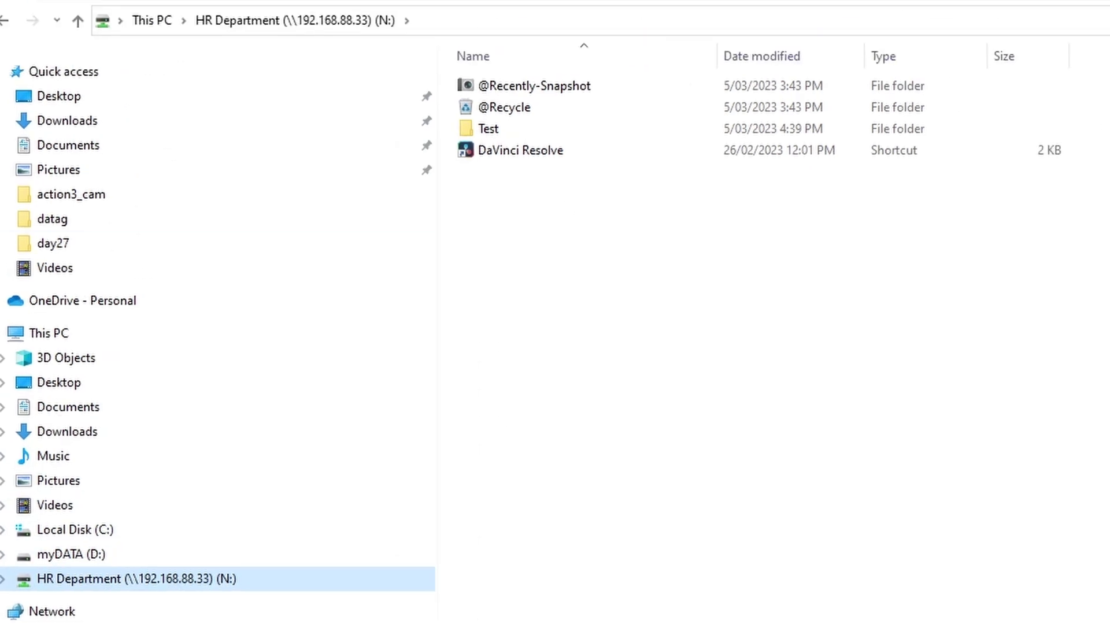
{"action": "left_click", "coordinate": [472, 22]}
{"action": "left_click", "coordinate": [678, 272]}
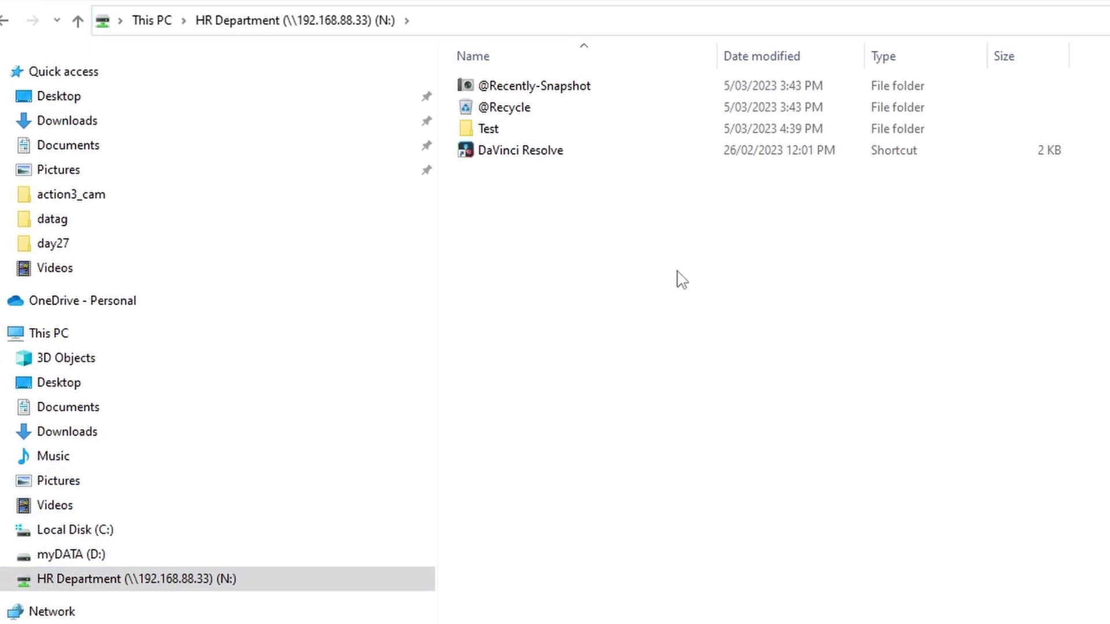